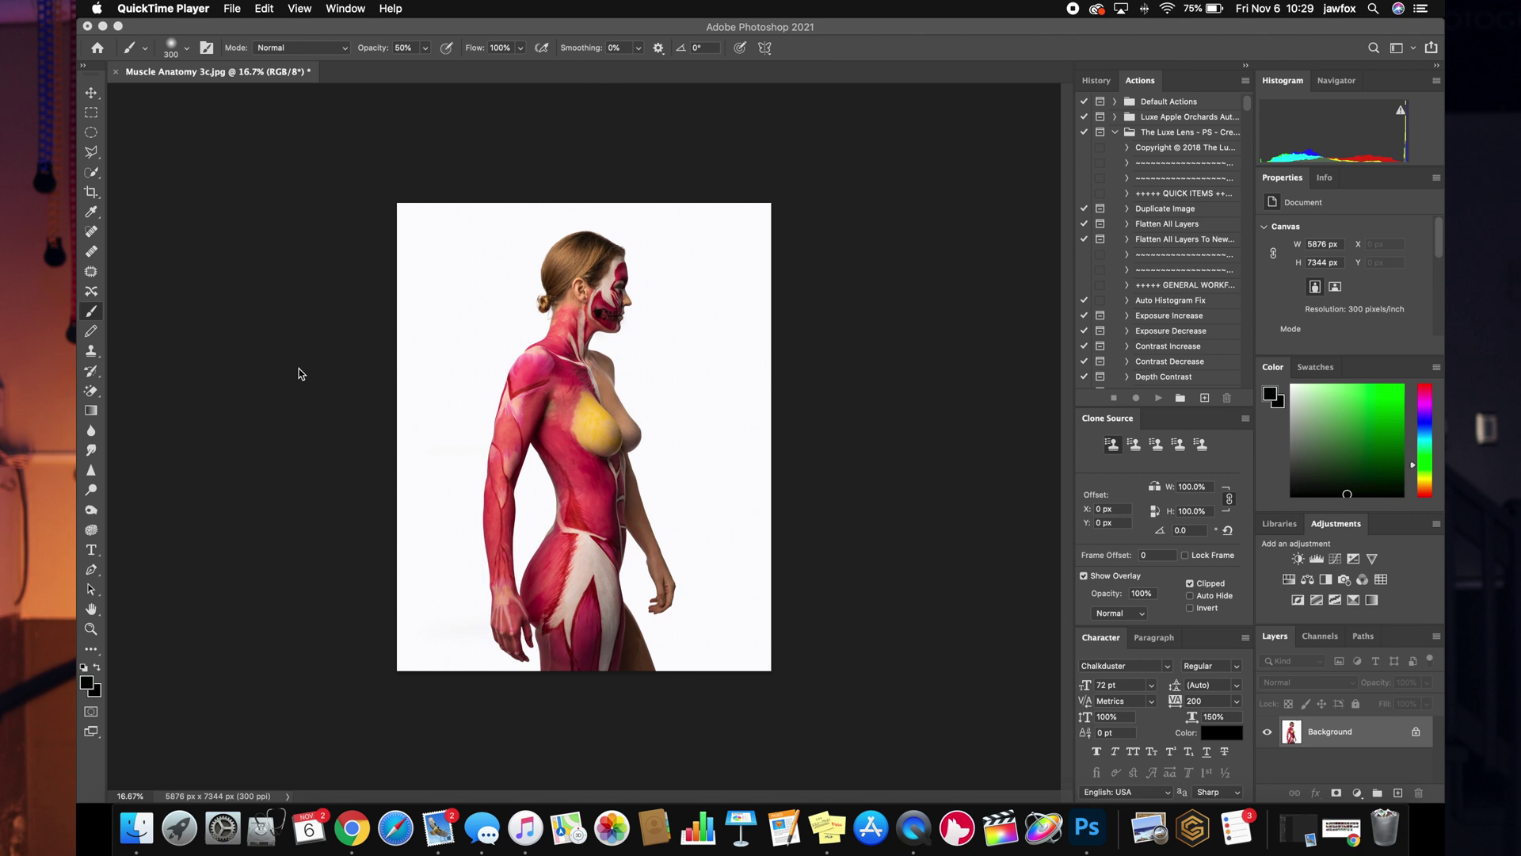
- Zoom in to inspect the body painting's detail, then zoom back out to the whole figure
left_click(298, 369)
key("z")
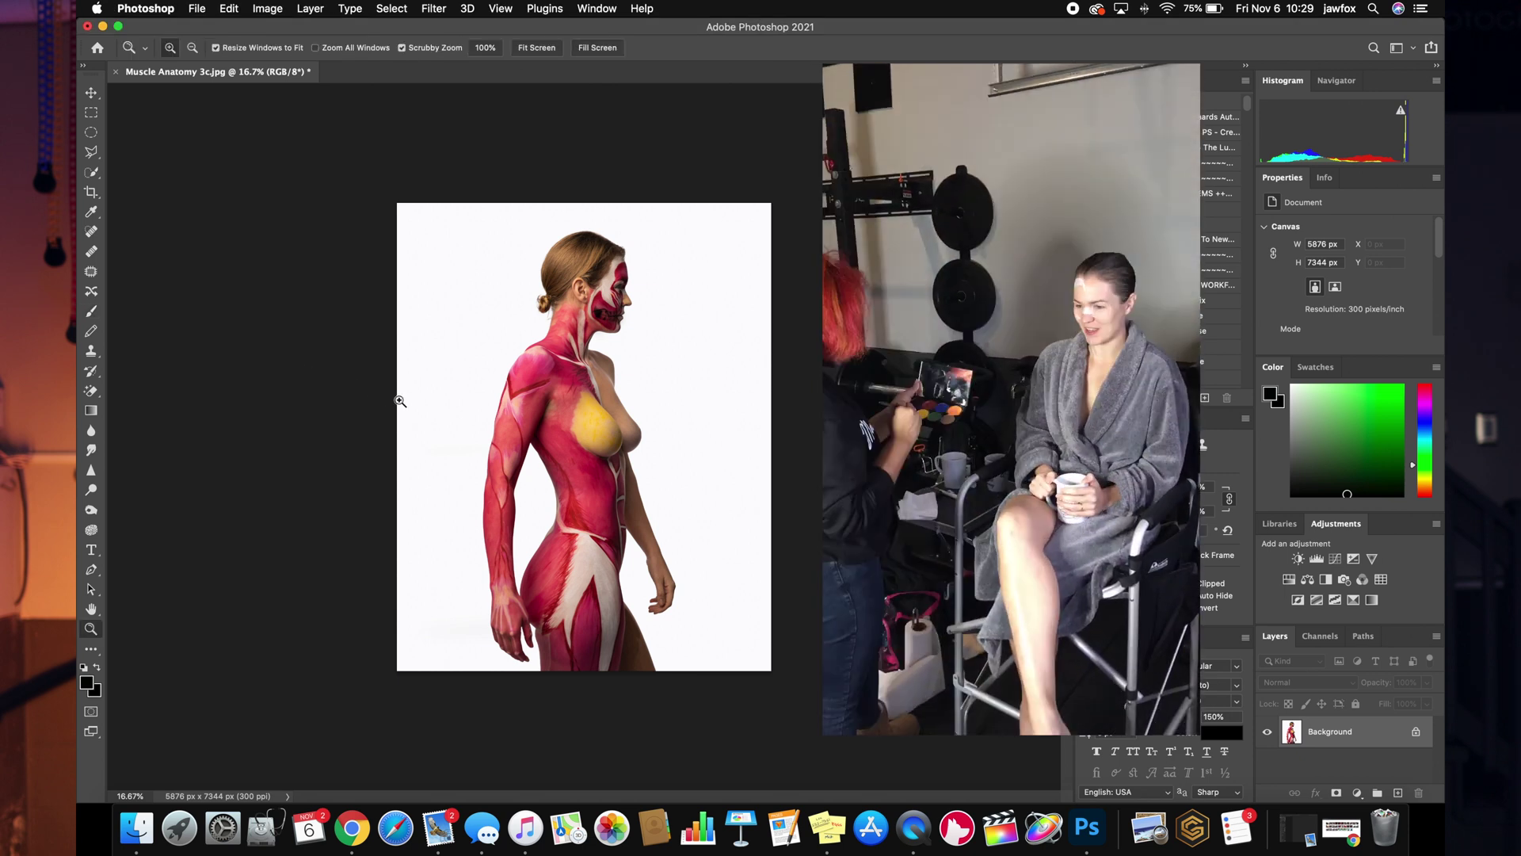
left_click(442, 398)
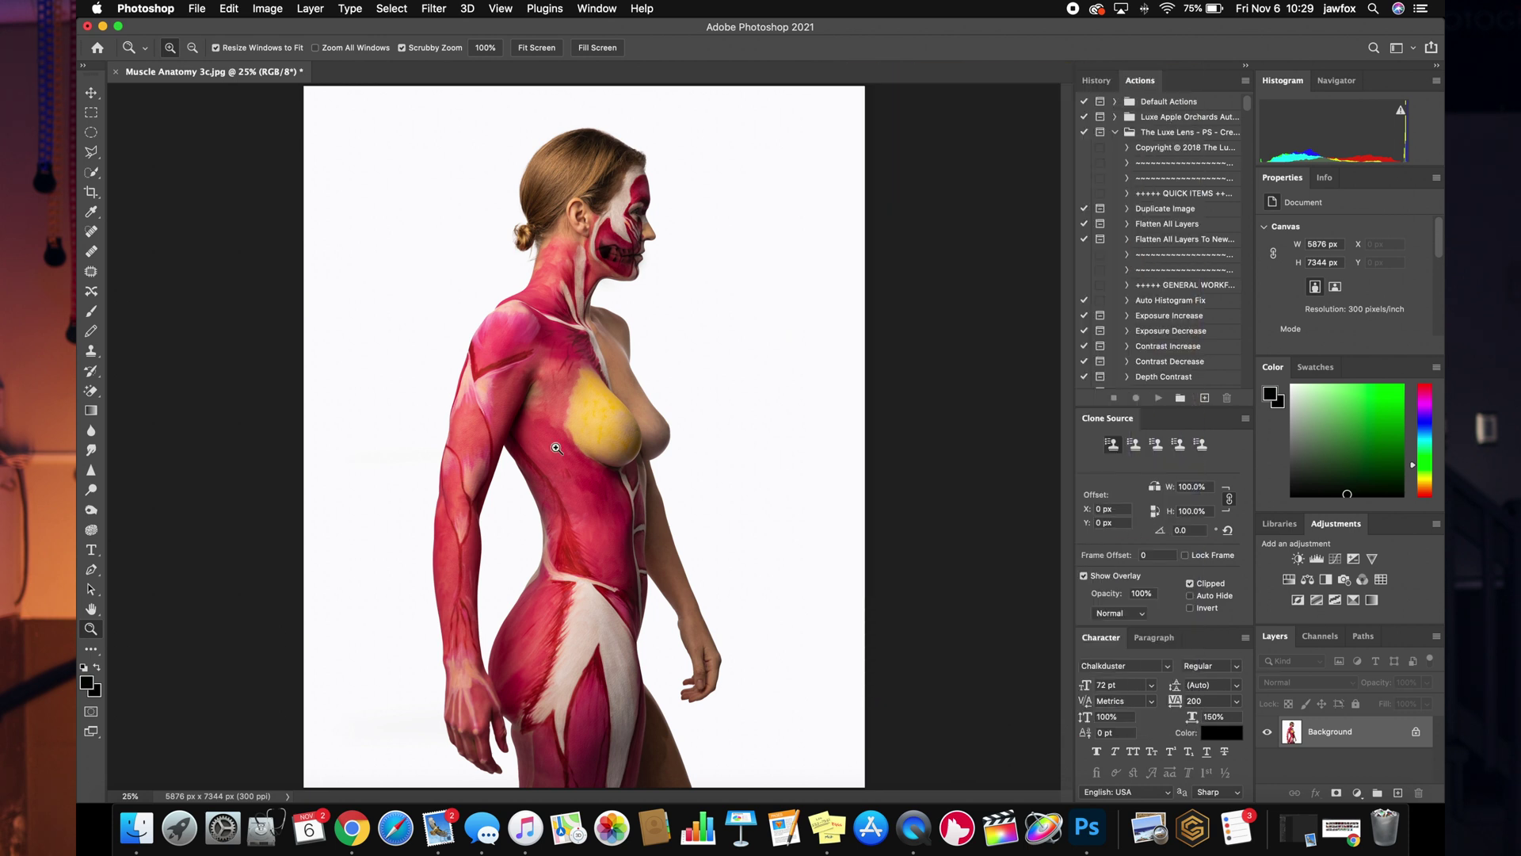
left_click(670, 518)
scroll(677, 518, "down", 15)
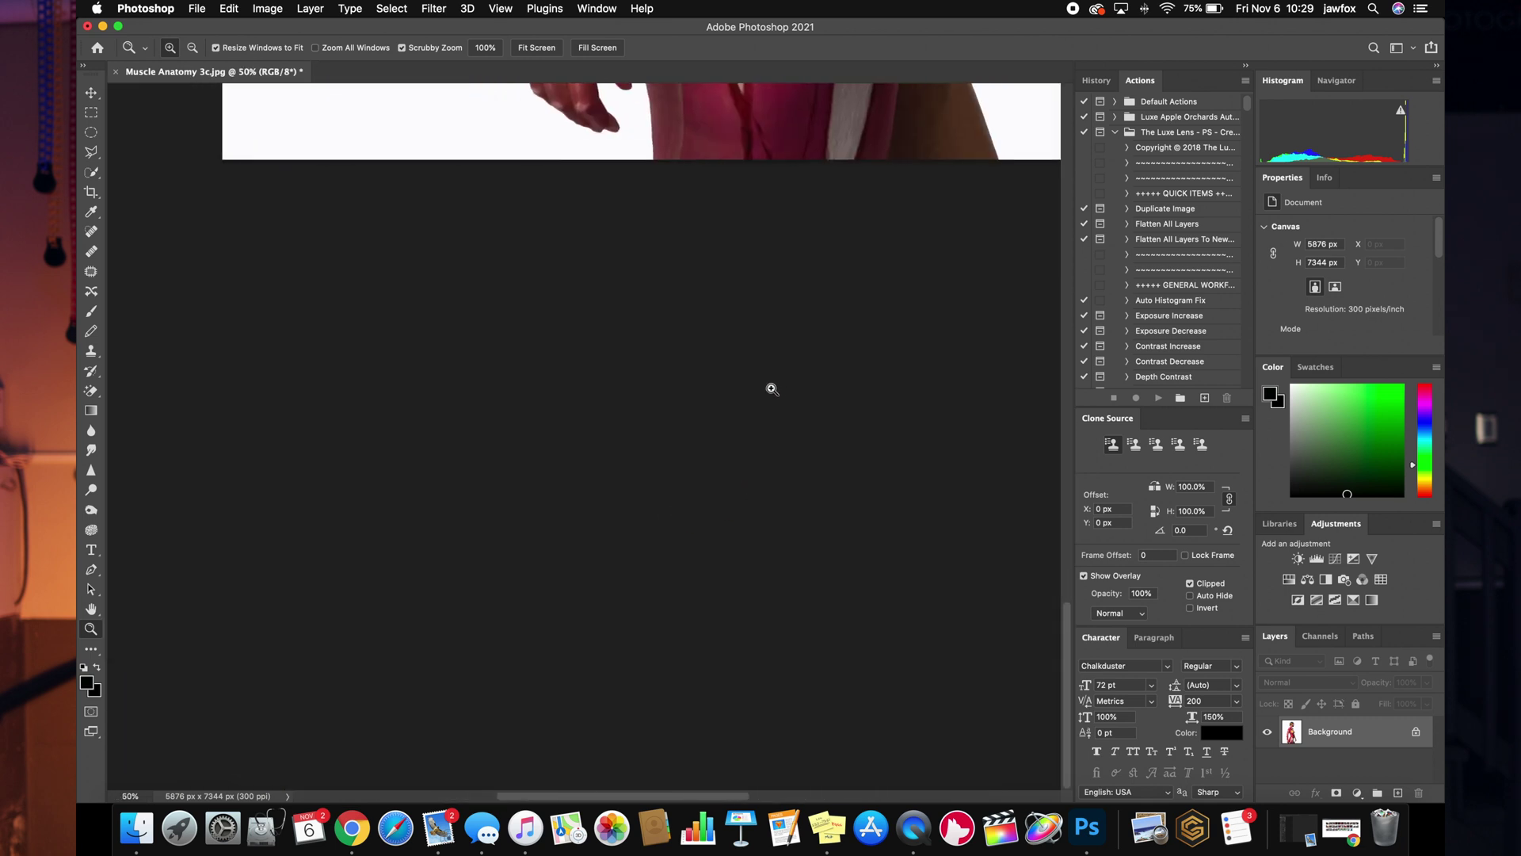
scroll(772, 389, "up", 5)
scroll(947, 273, "up", 10)
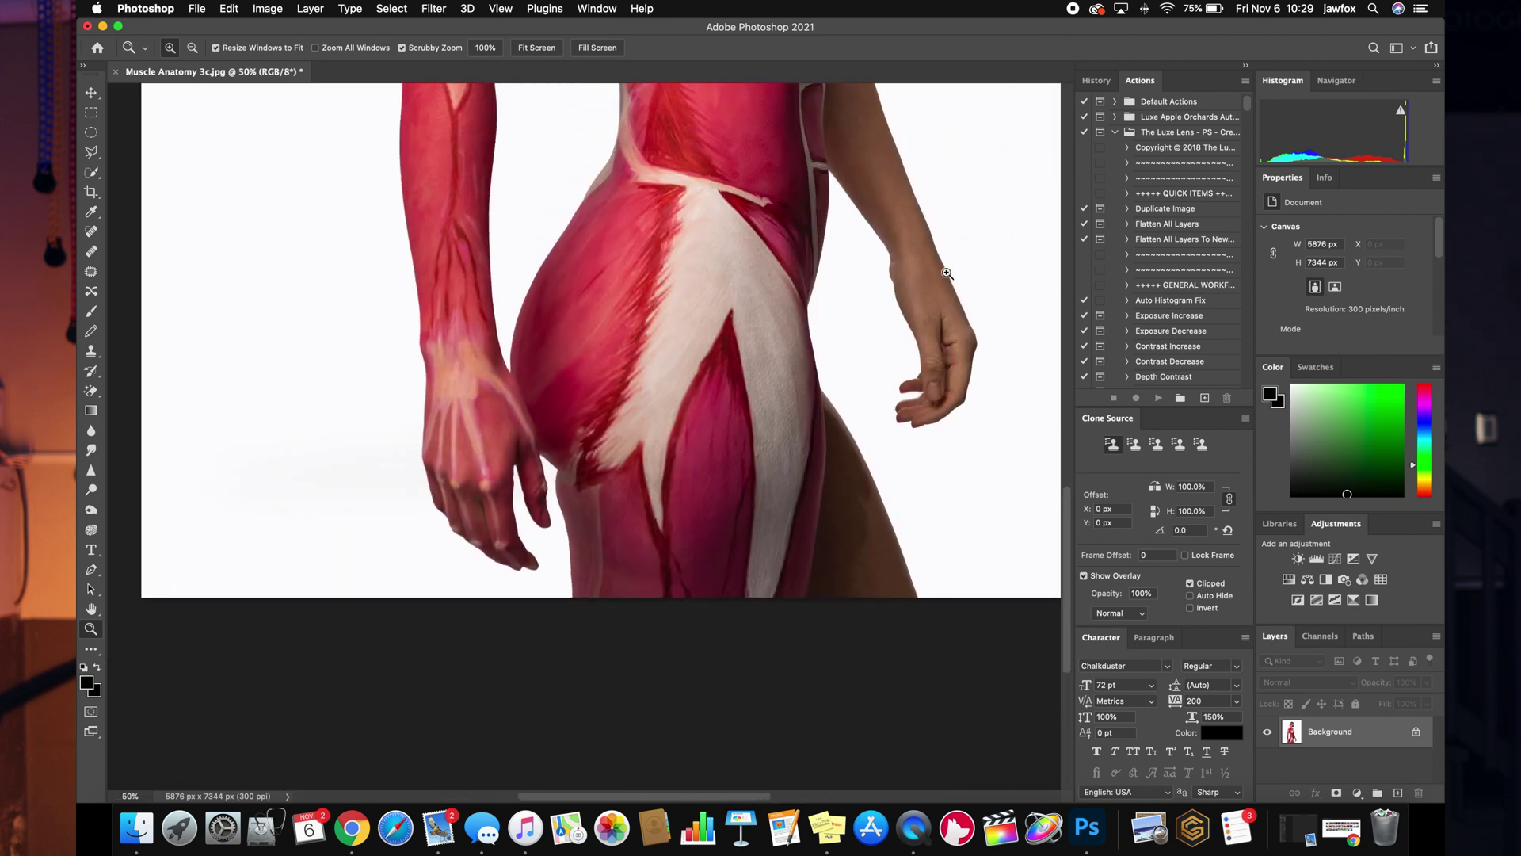
key("super+minus")
key("super+minus")
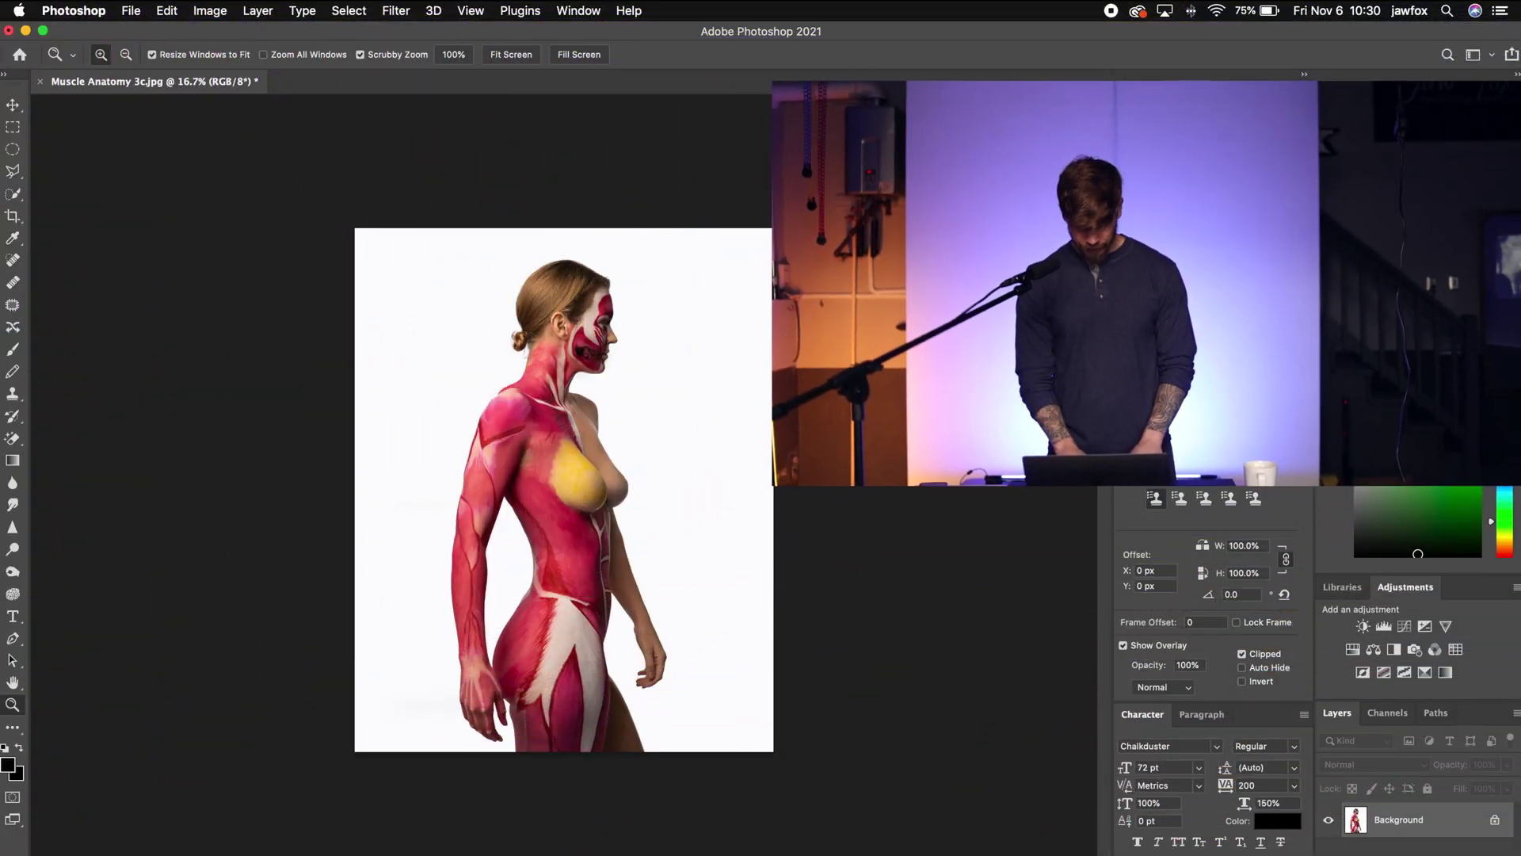
- Duplicate the photo onto a new layer and open Neural Filters
key("super+j")
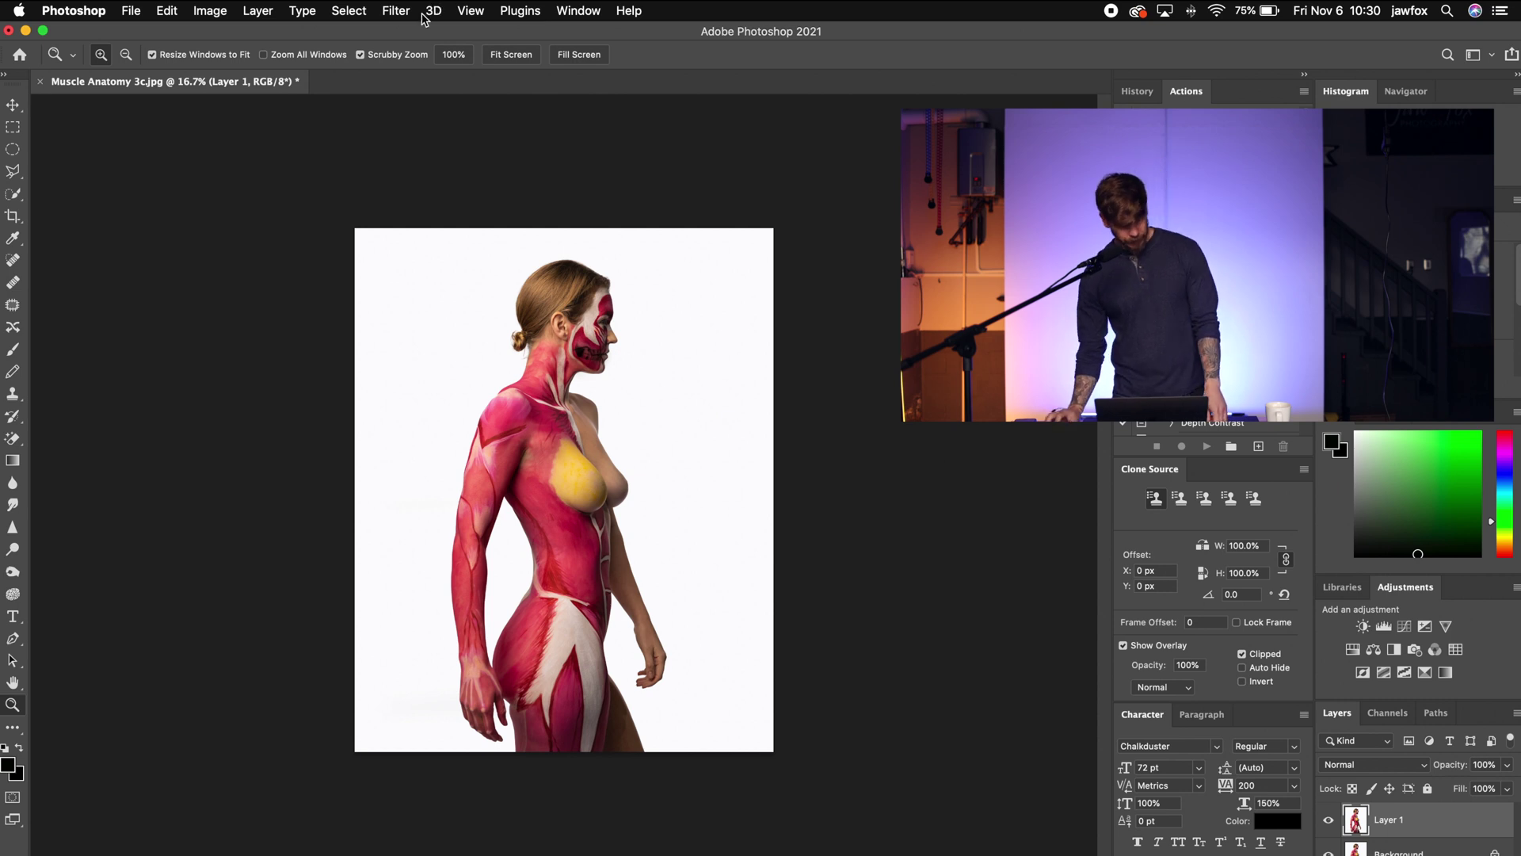
left_click(396, 11)
left_click(416, 84)
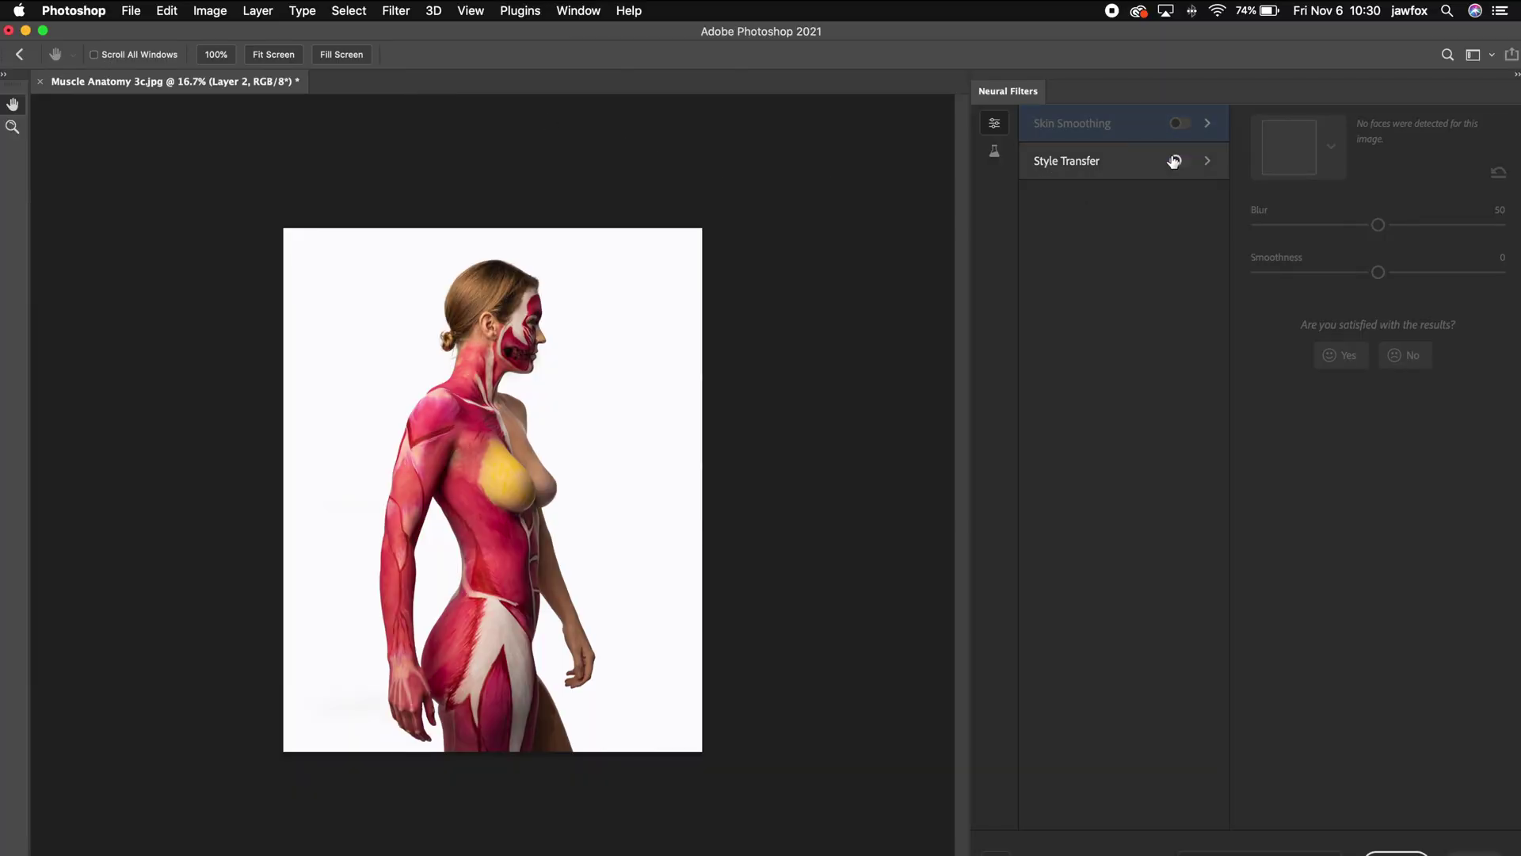
- Switch on Style Transfer to give the figure a purple-and-neon-green painted look, viewing the whole figure
left_click(1177, 160)
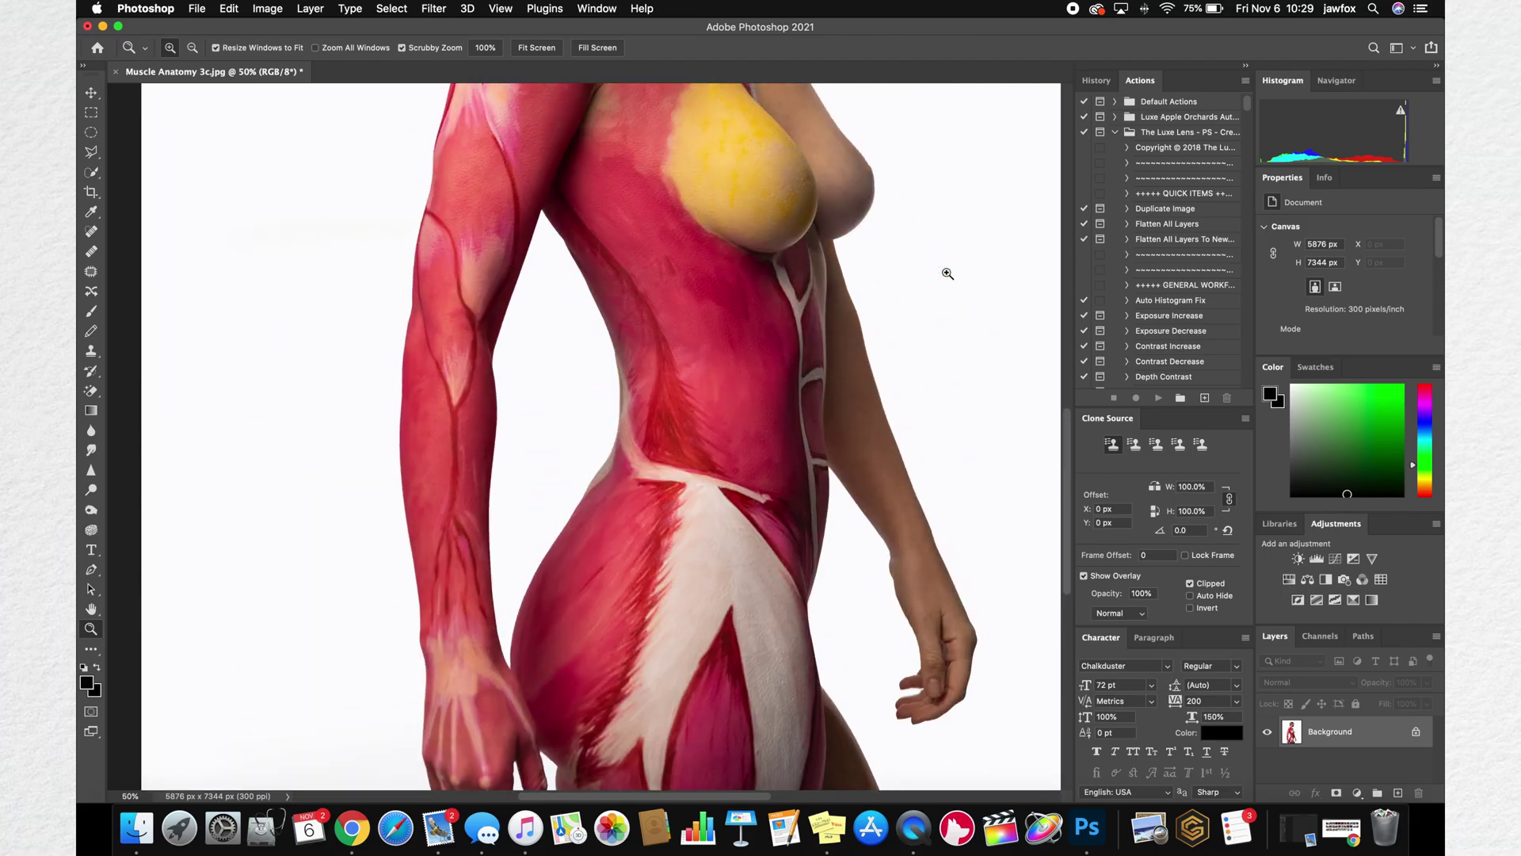
scroll(947, 273, "up", 5)
key("super+minus")
key("super+minus")
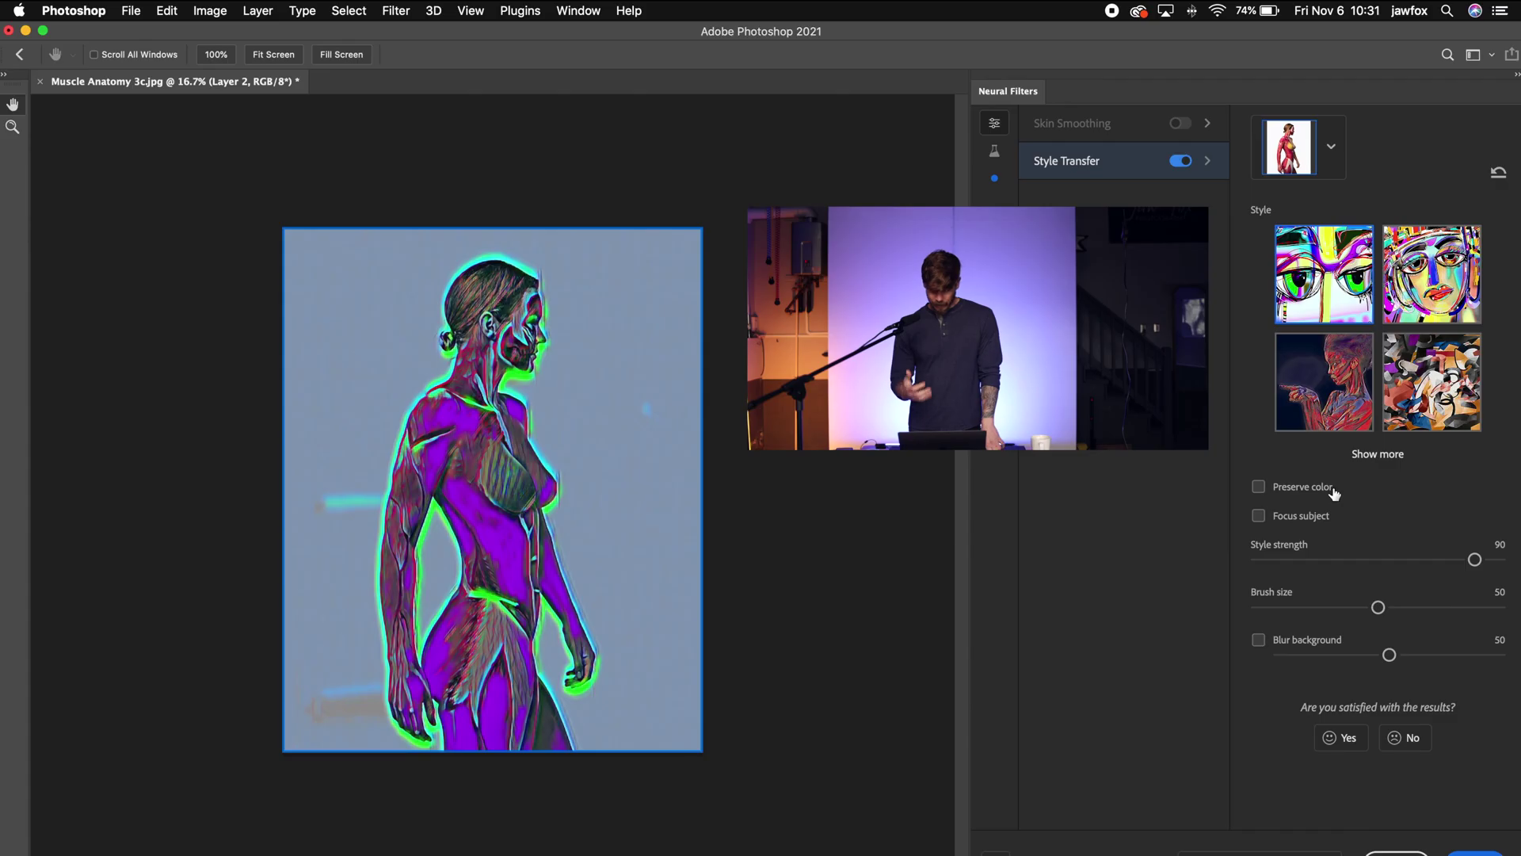
- Try the cottages and Starry Night styles, then apply the pale abstract style to Layer 2
left_click(1379, 454)
scroll(1381, 505, "down", 2)
left_click(1347, 527)
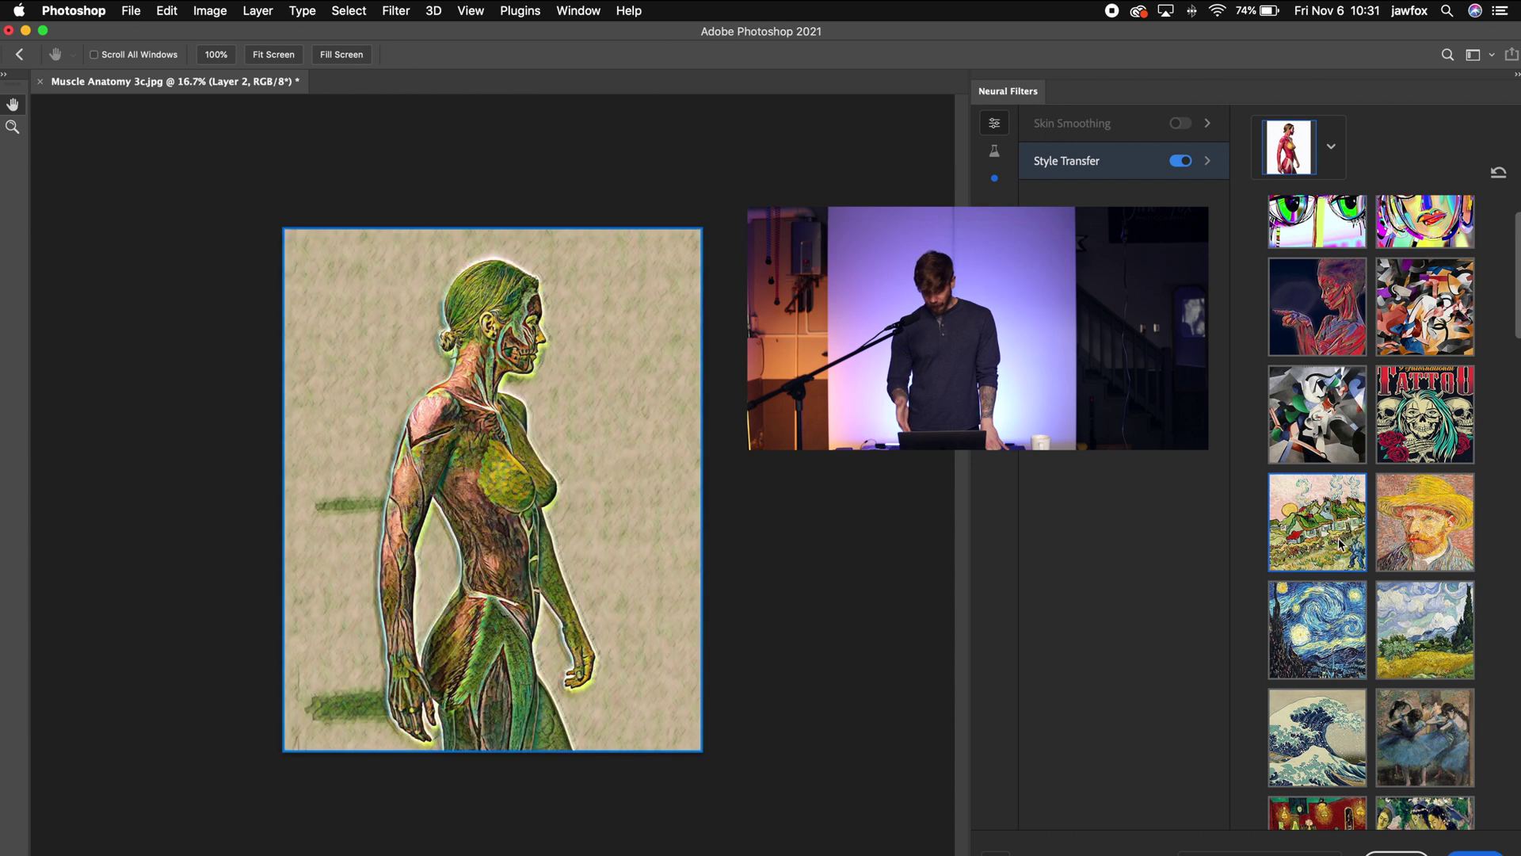
scroll(1340, 545, "down", 3)
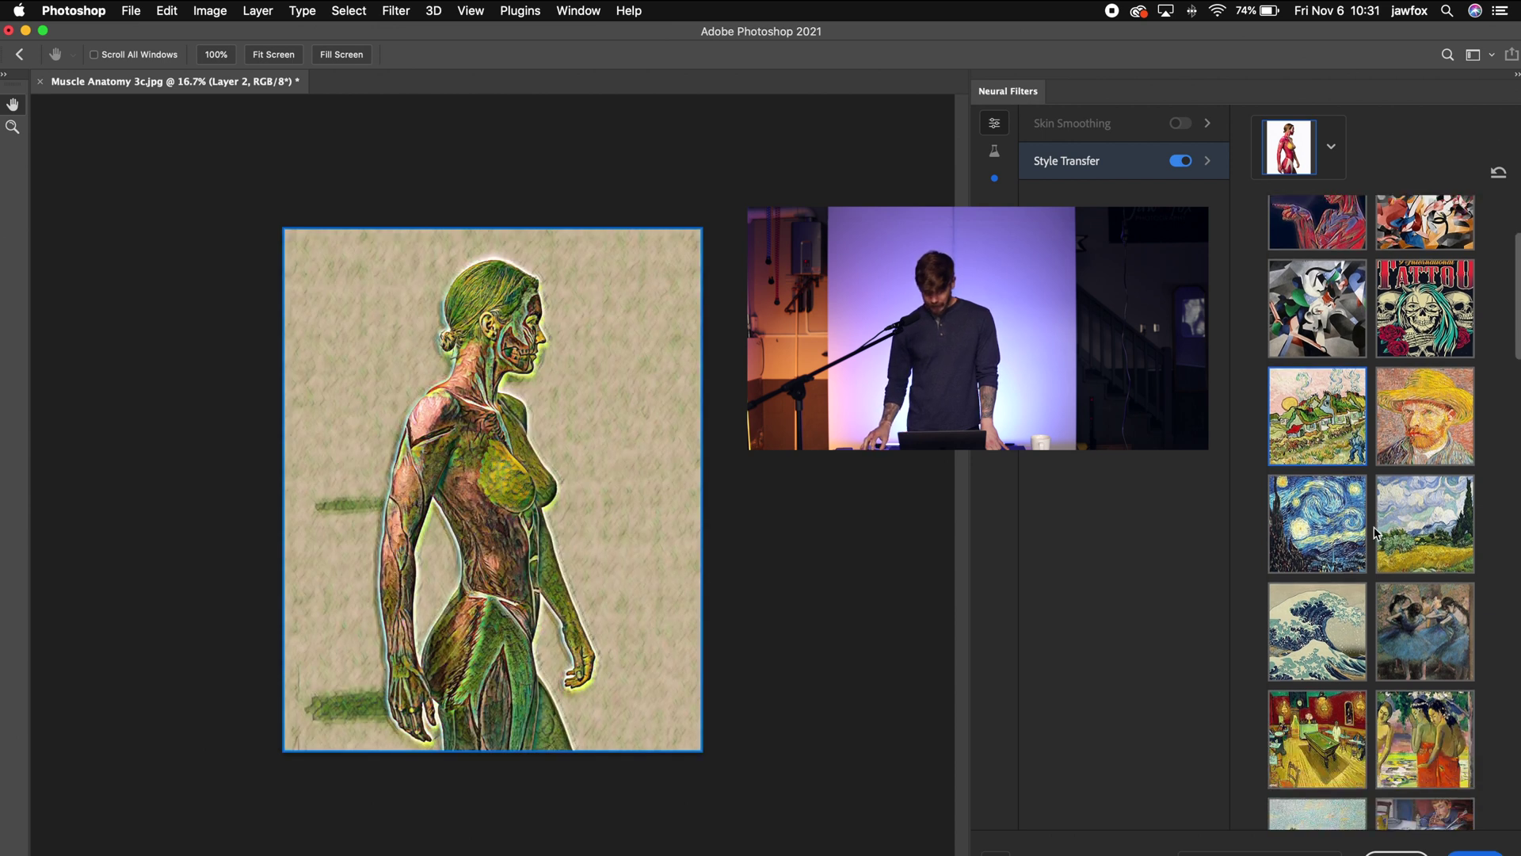
left_click(1307, 532)
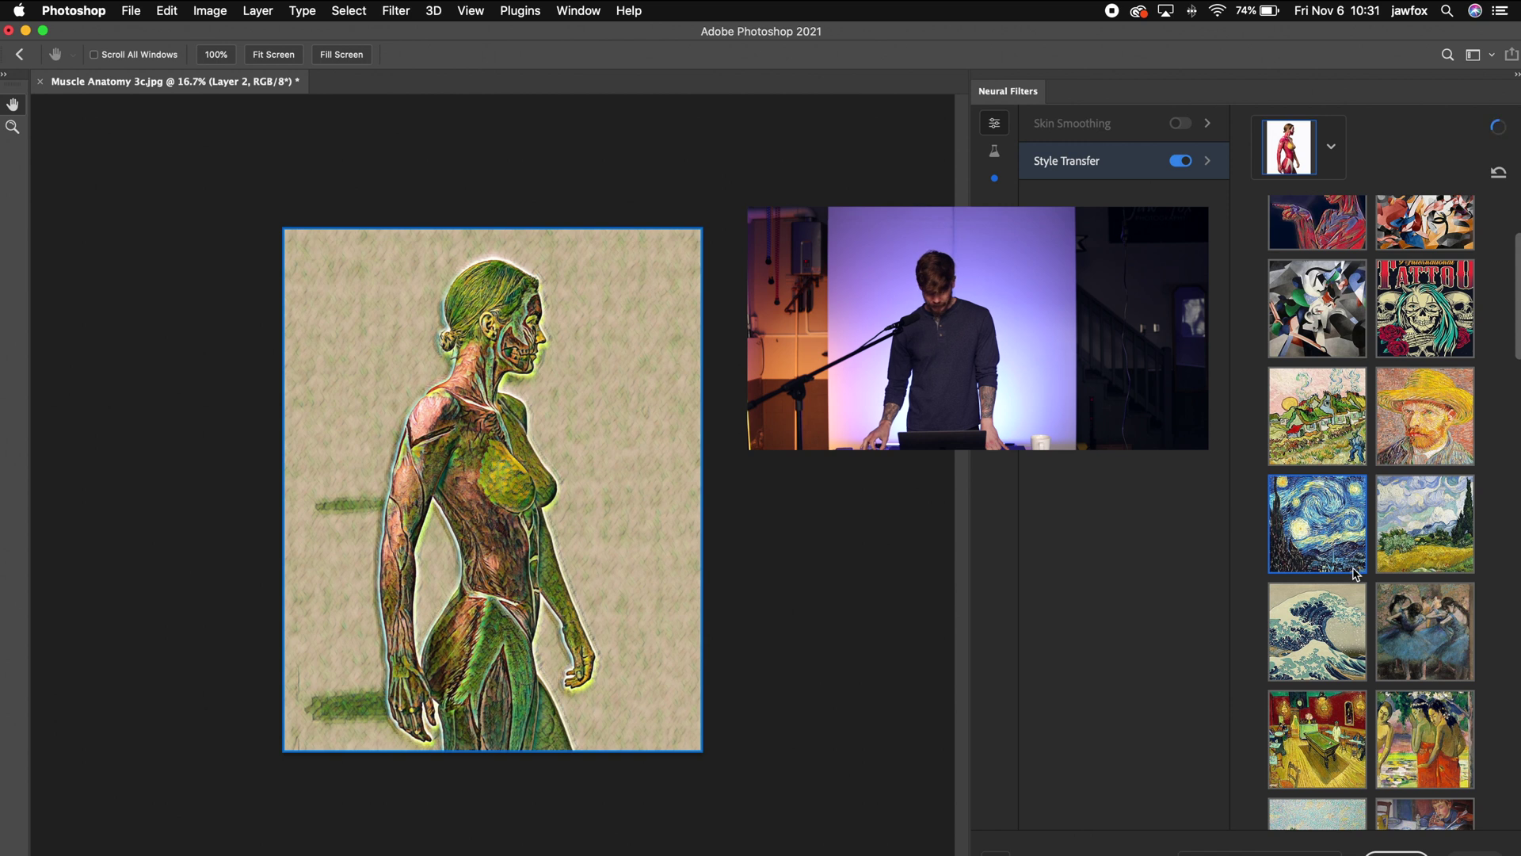
scroll(1299, 543, "down", 1)
scroll(1307, 538, "down", 2)
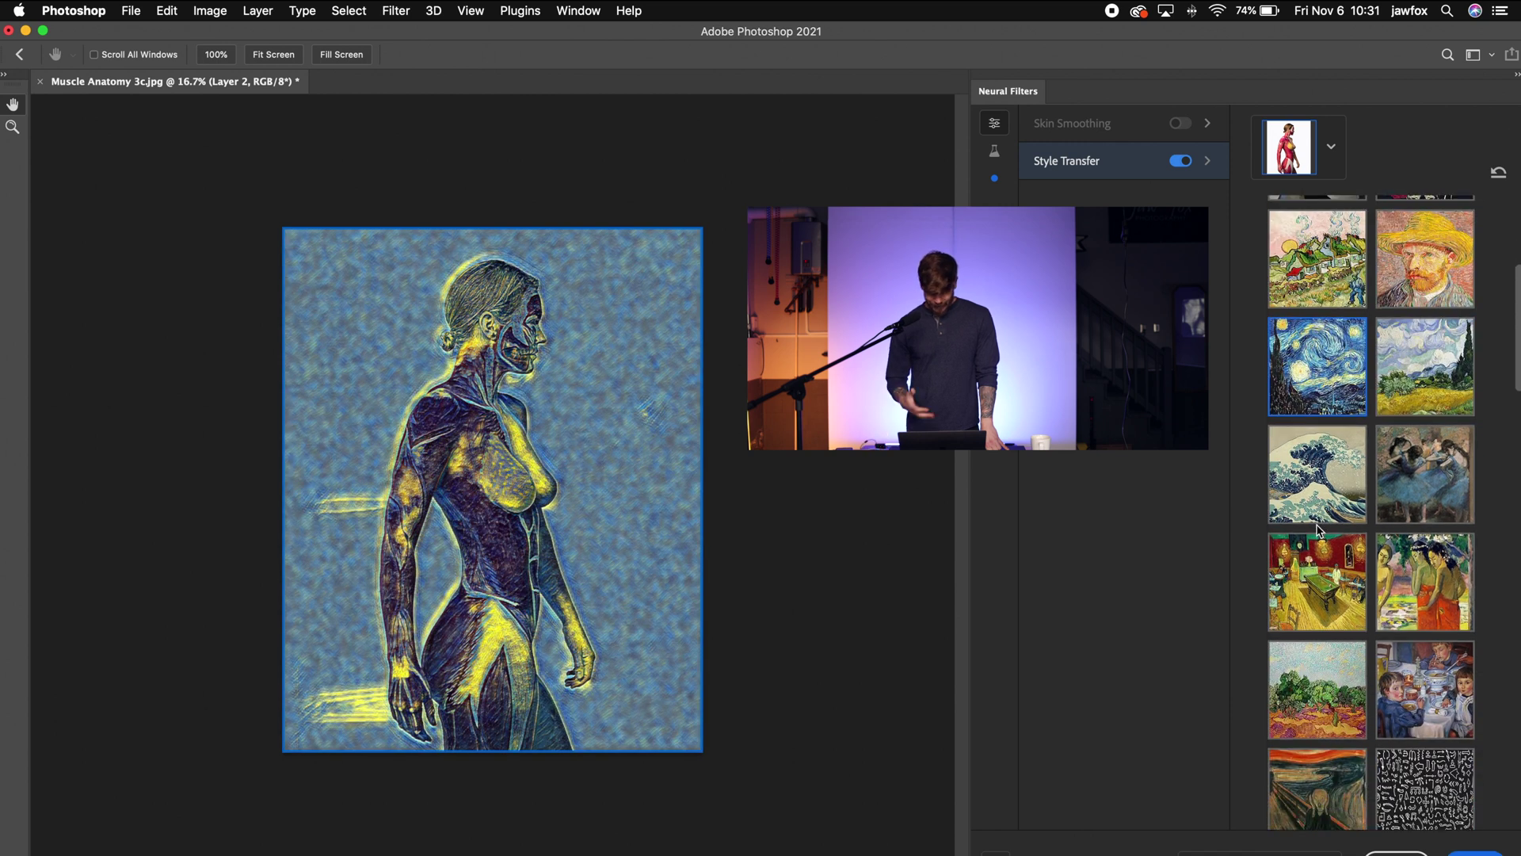
scroll(1318, 529, "down", 10)
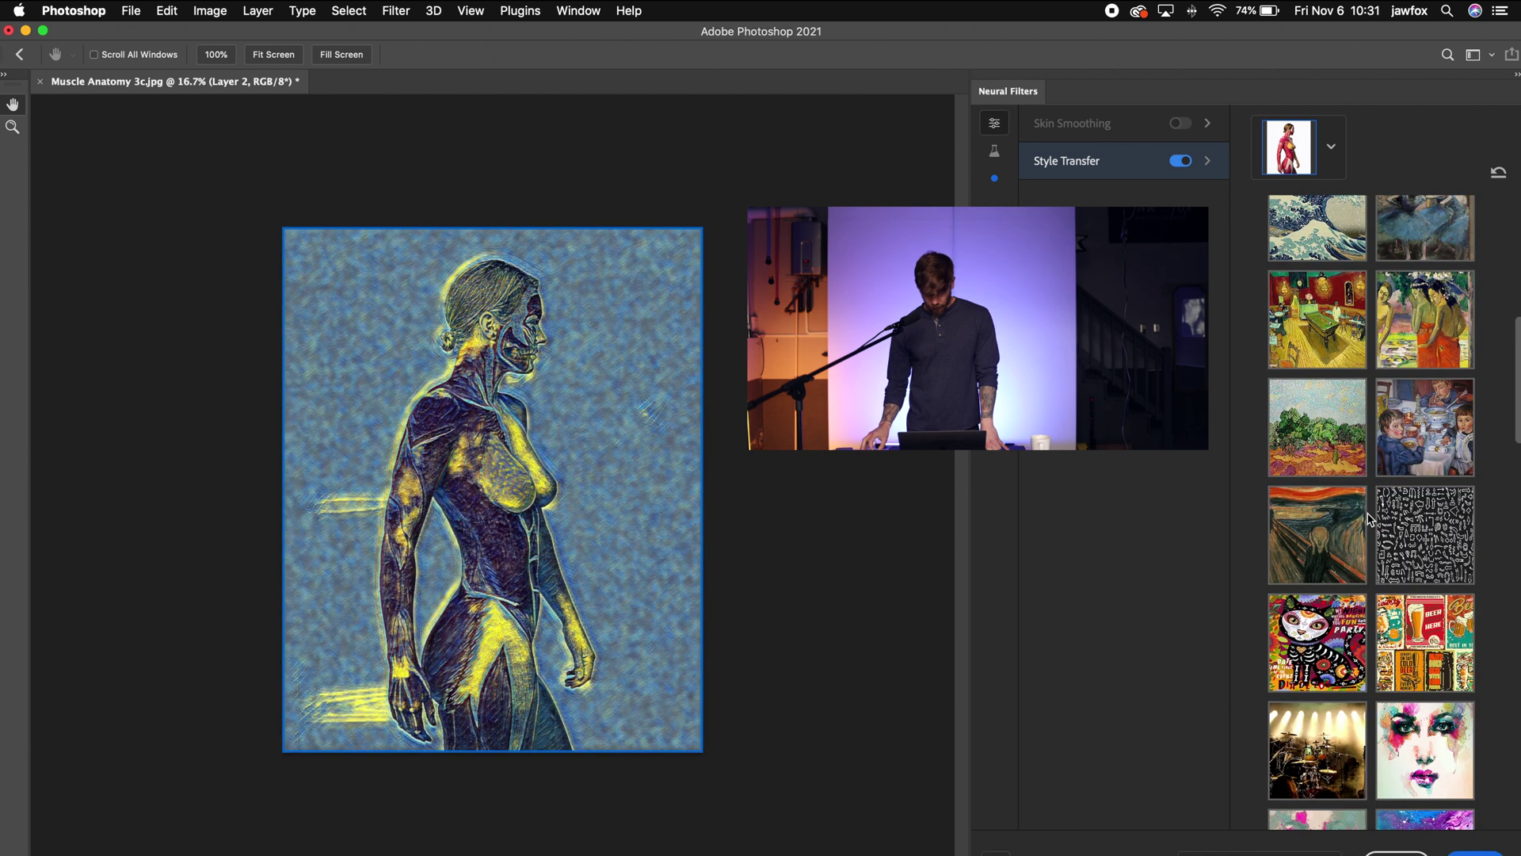
scroll(1373, 547, "down", 2)
left_click(1414, 562)
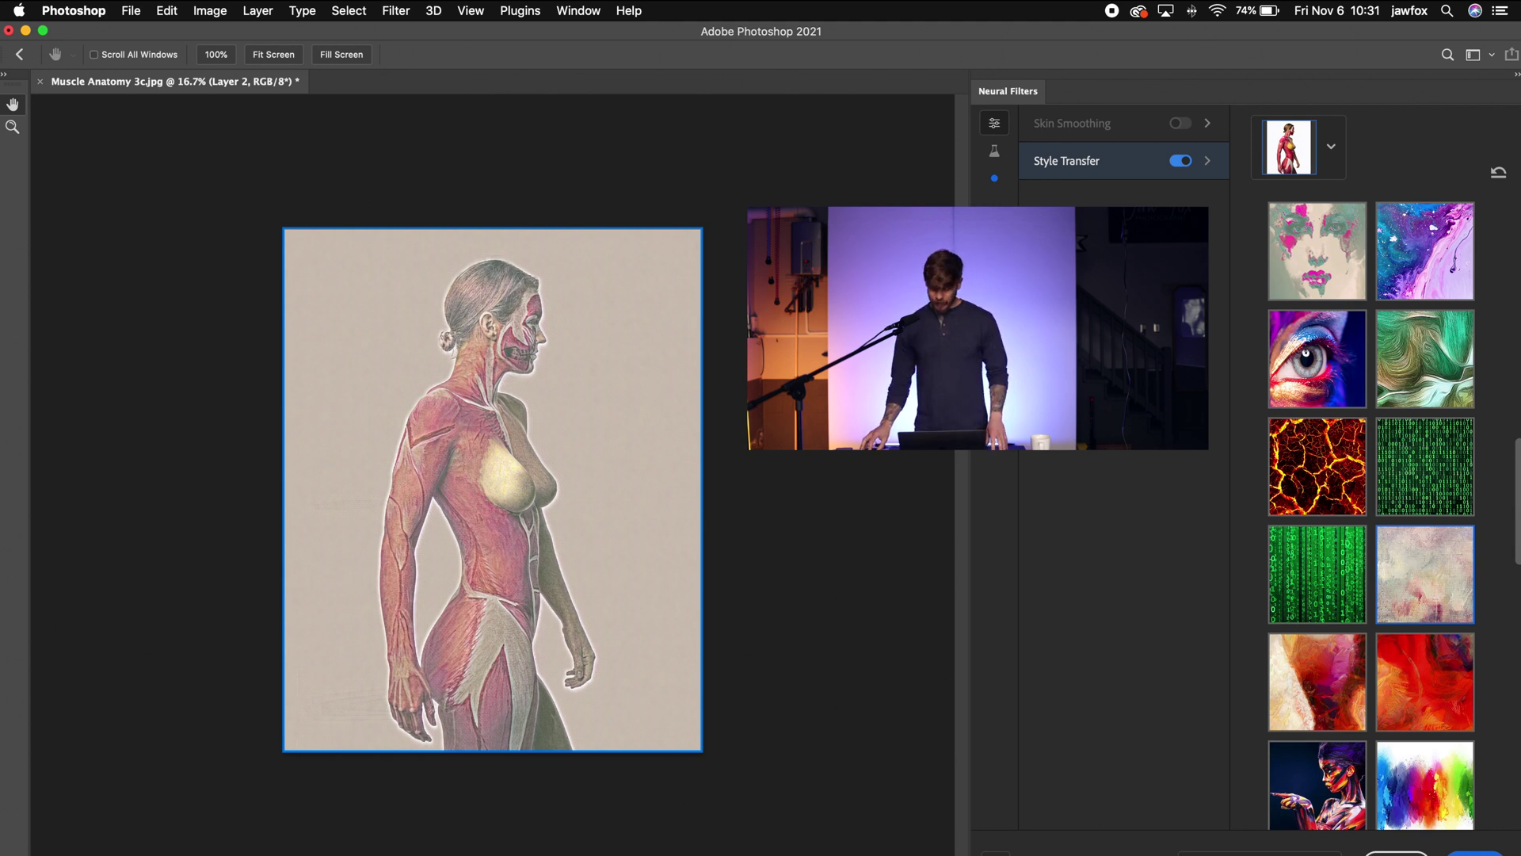
key("Return")
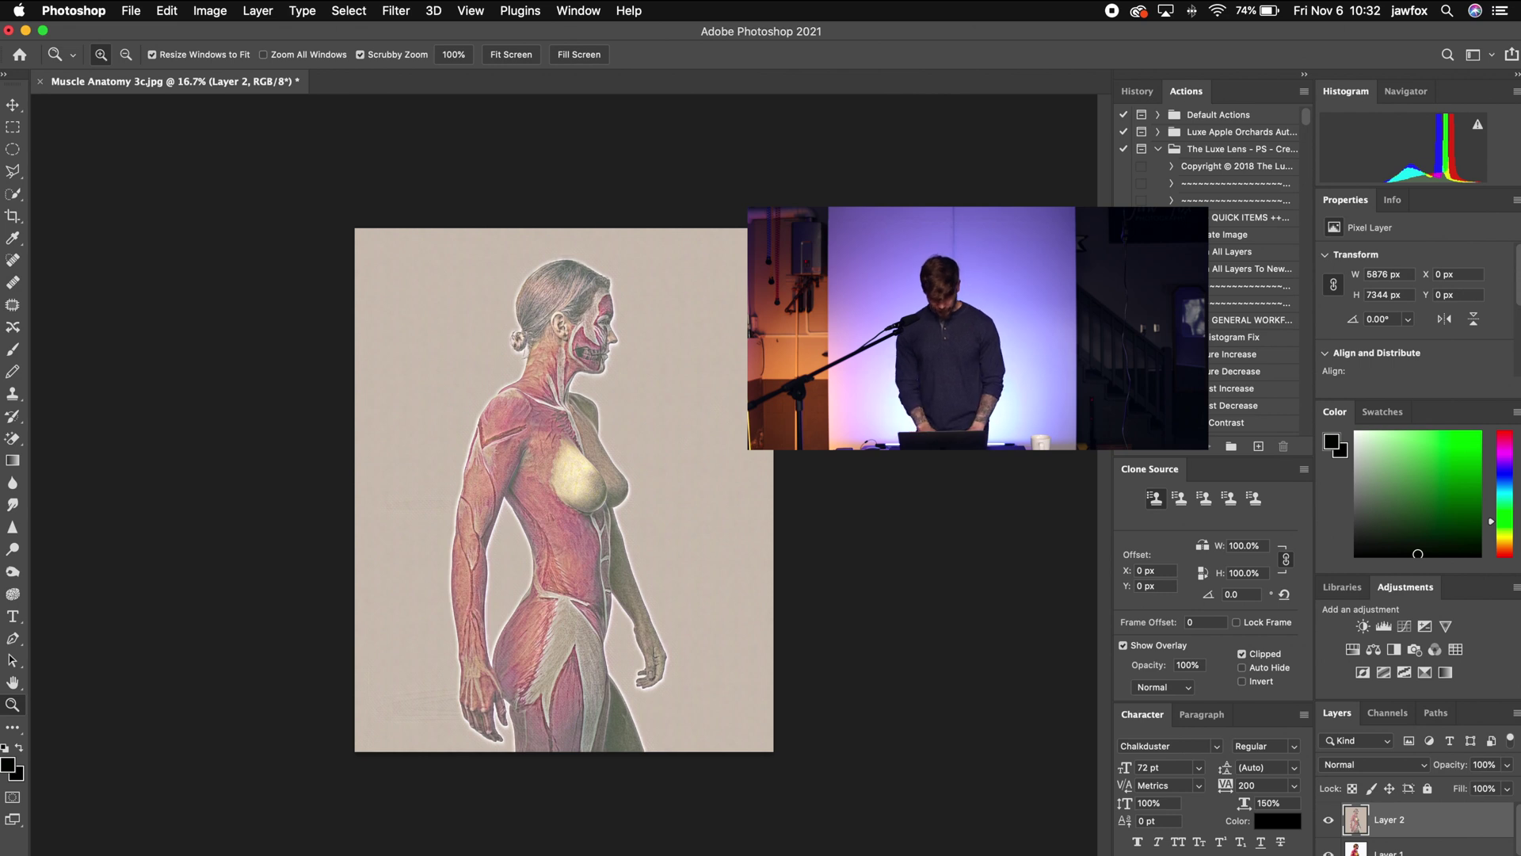
- On a copy of the layer in Camera Raw, set Temperature +13, Contrast -36, Clarity +21, Vibrance +11
key("super+j")
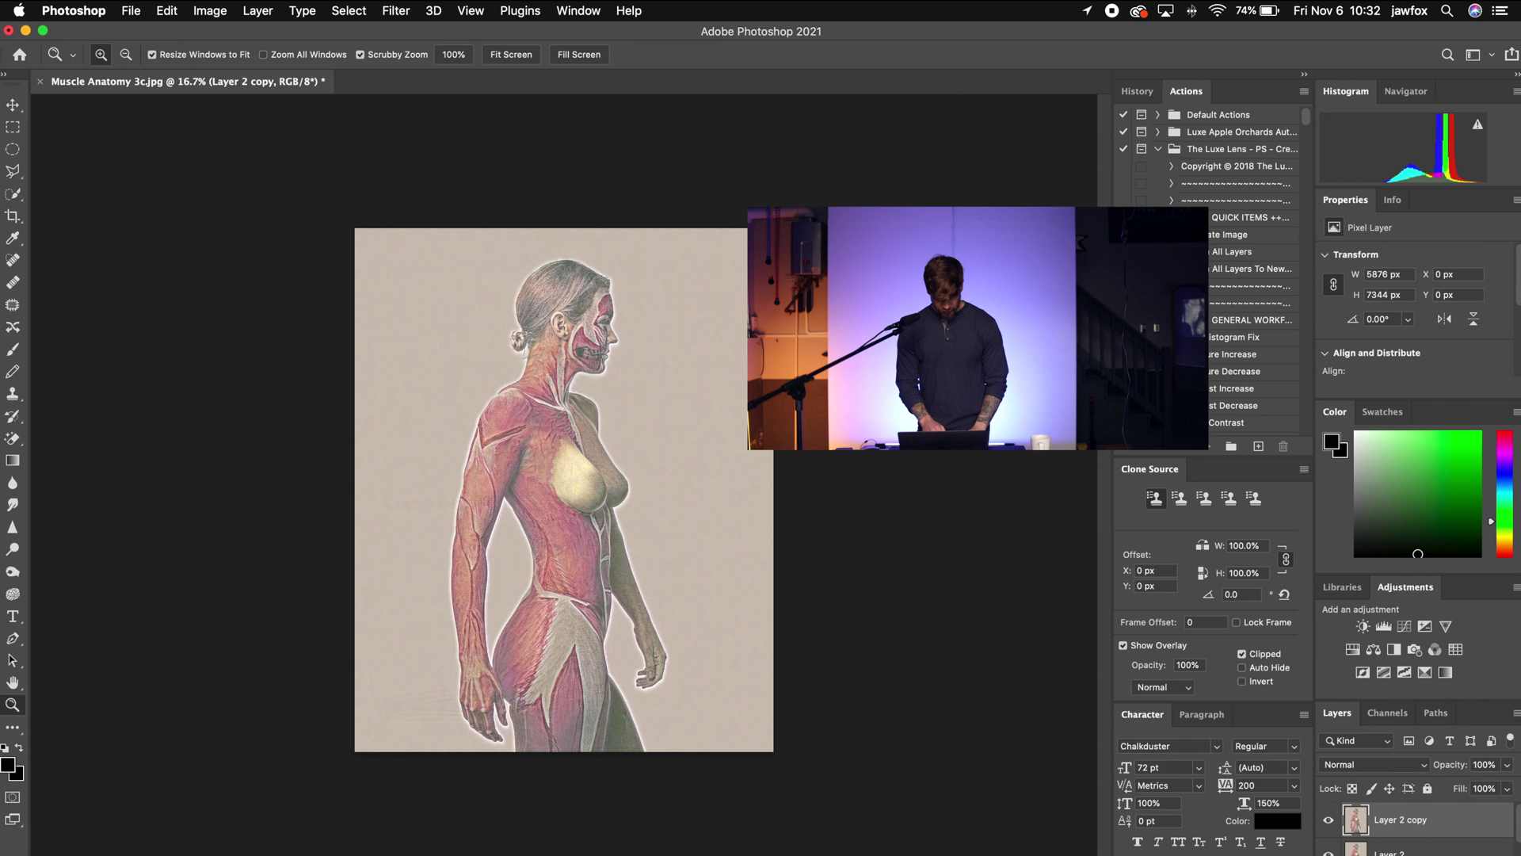
key("ctrl+super+f")
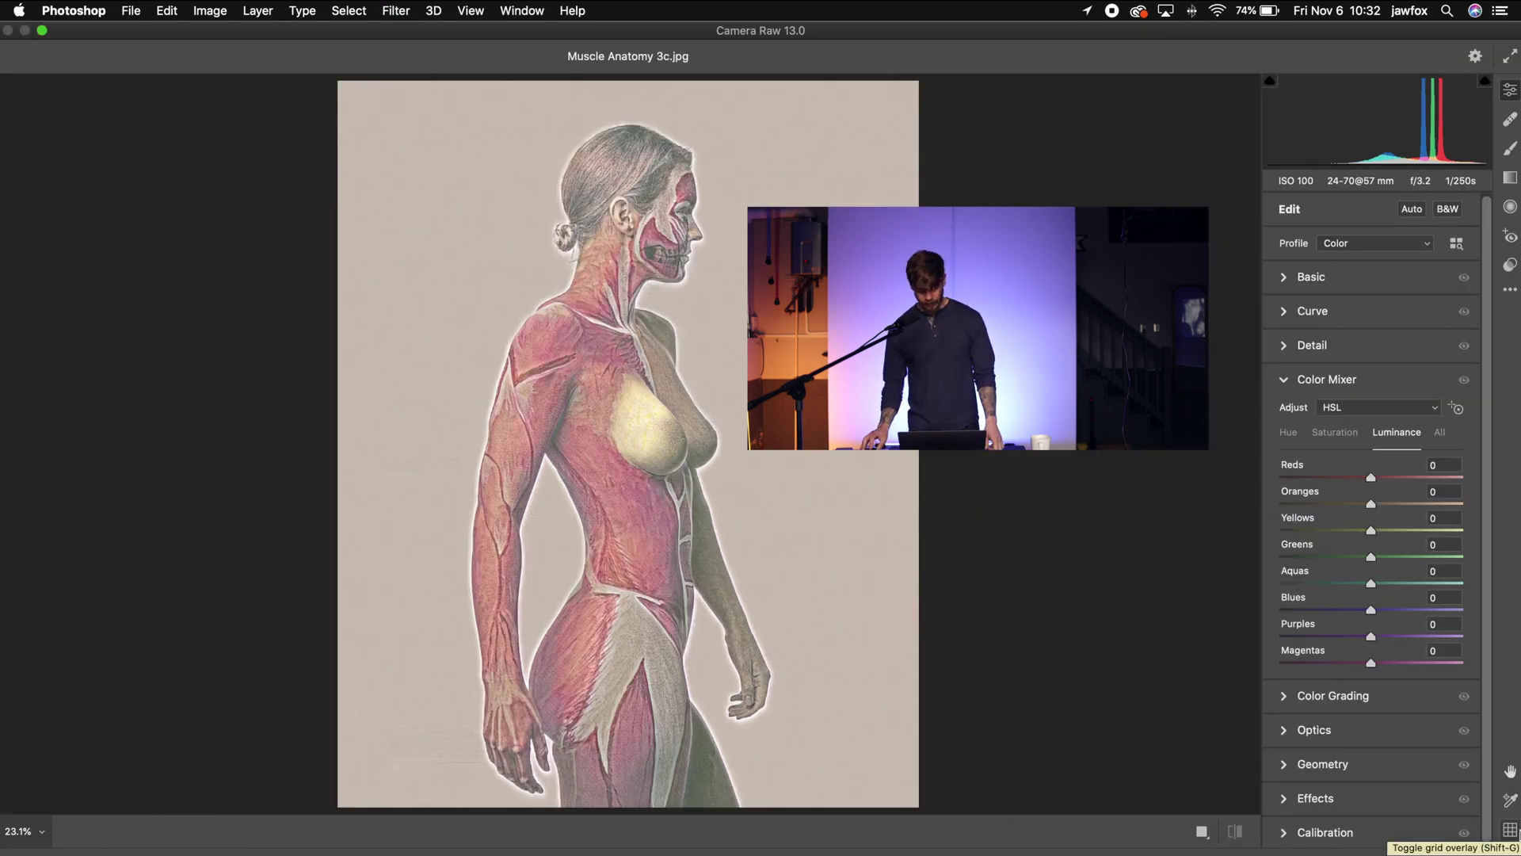
left_click(1361, 277)
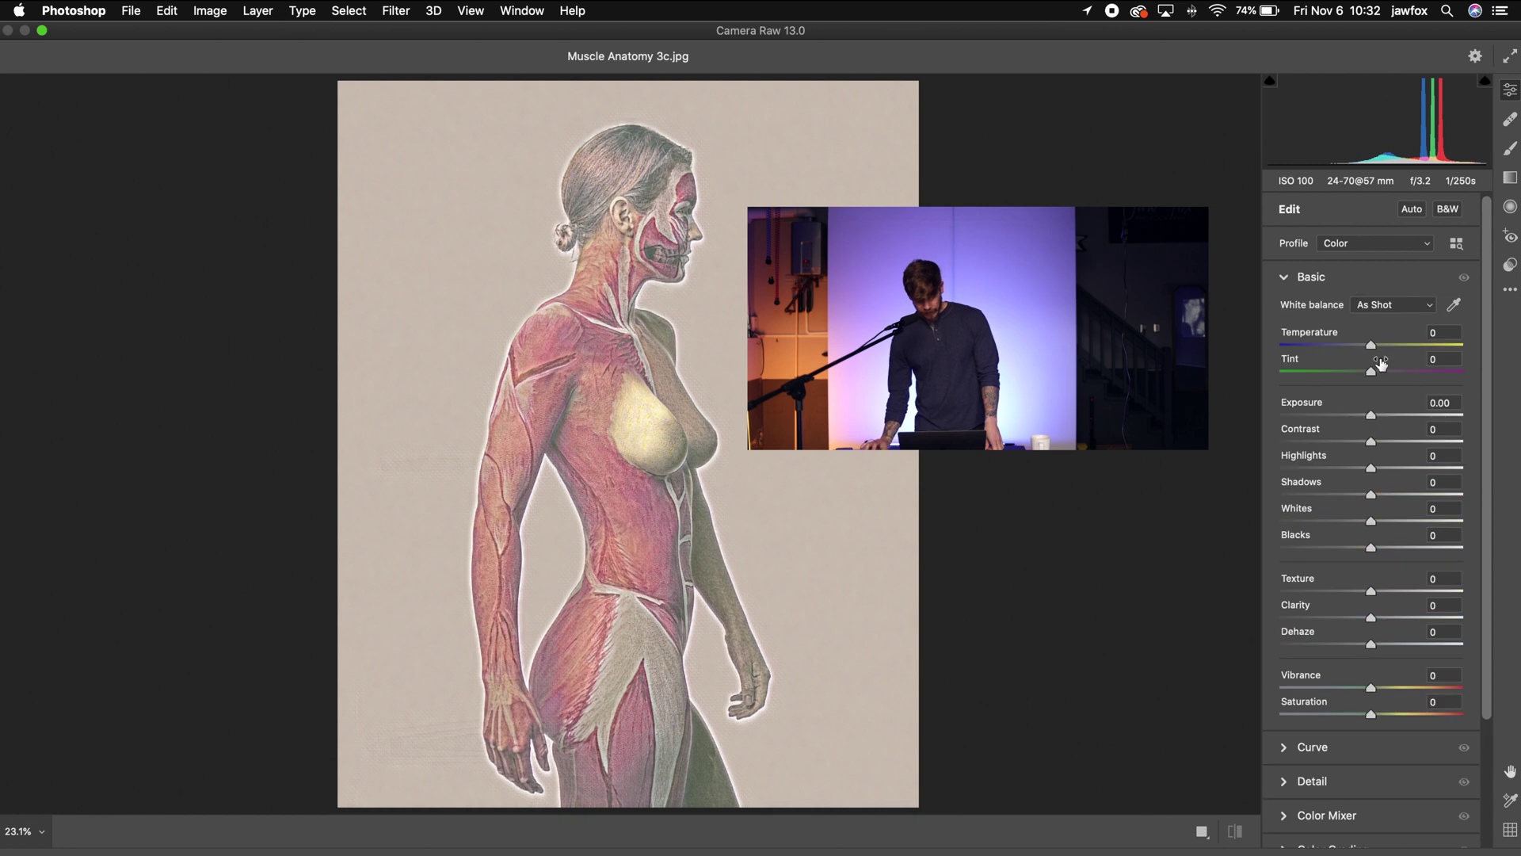
left_click(1384, 346)
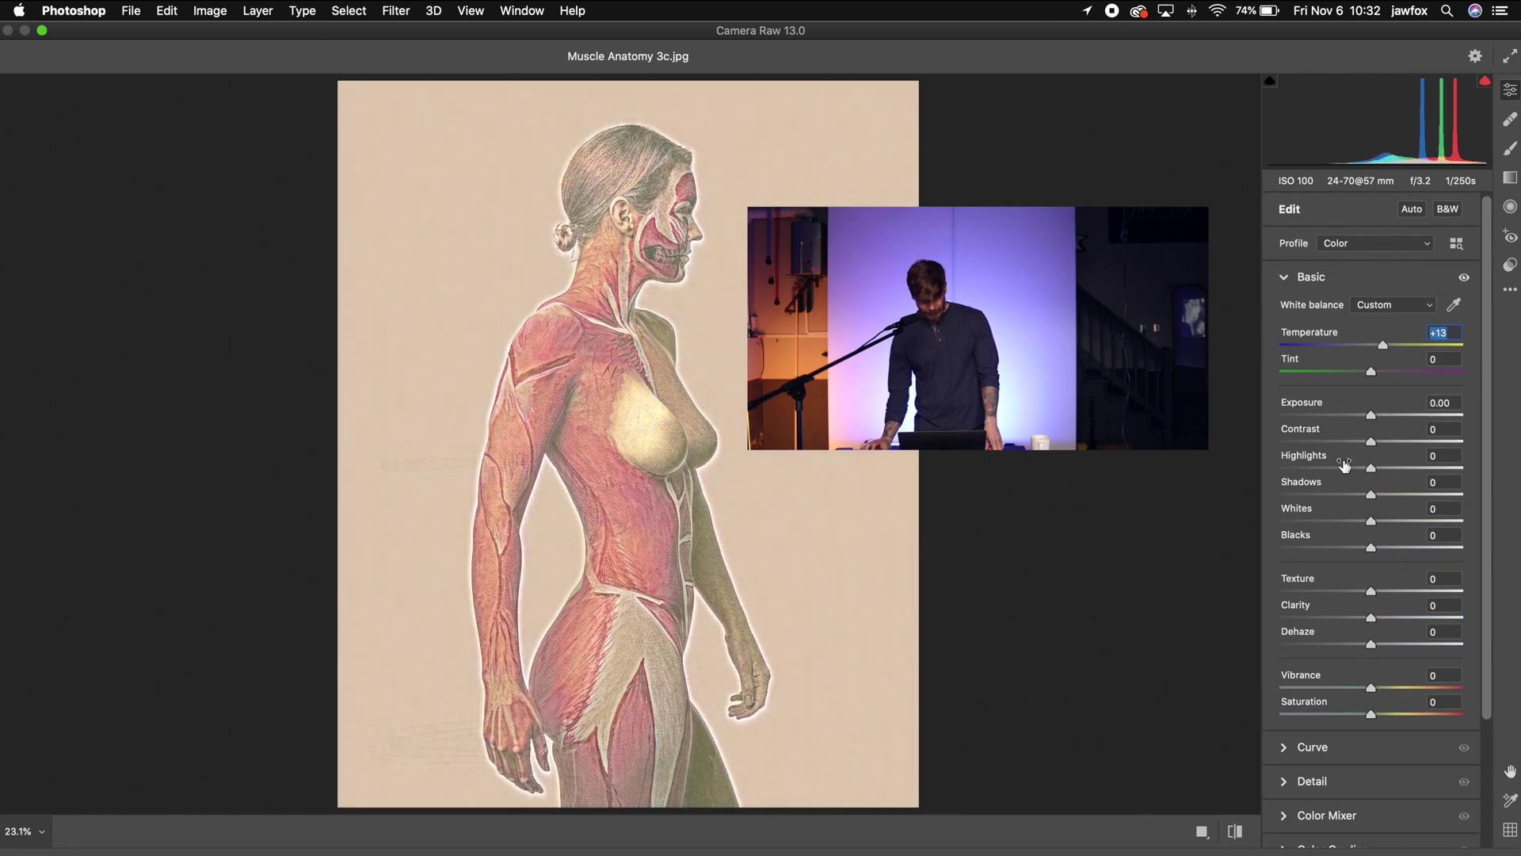
left_click(1347, 443)
left_click_drag(1347, 442, 1338, 442)
scroll(1338, 442, "down", 3)
left_click(1391, 487)
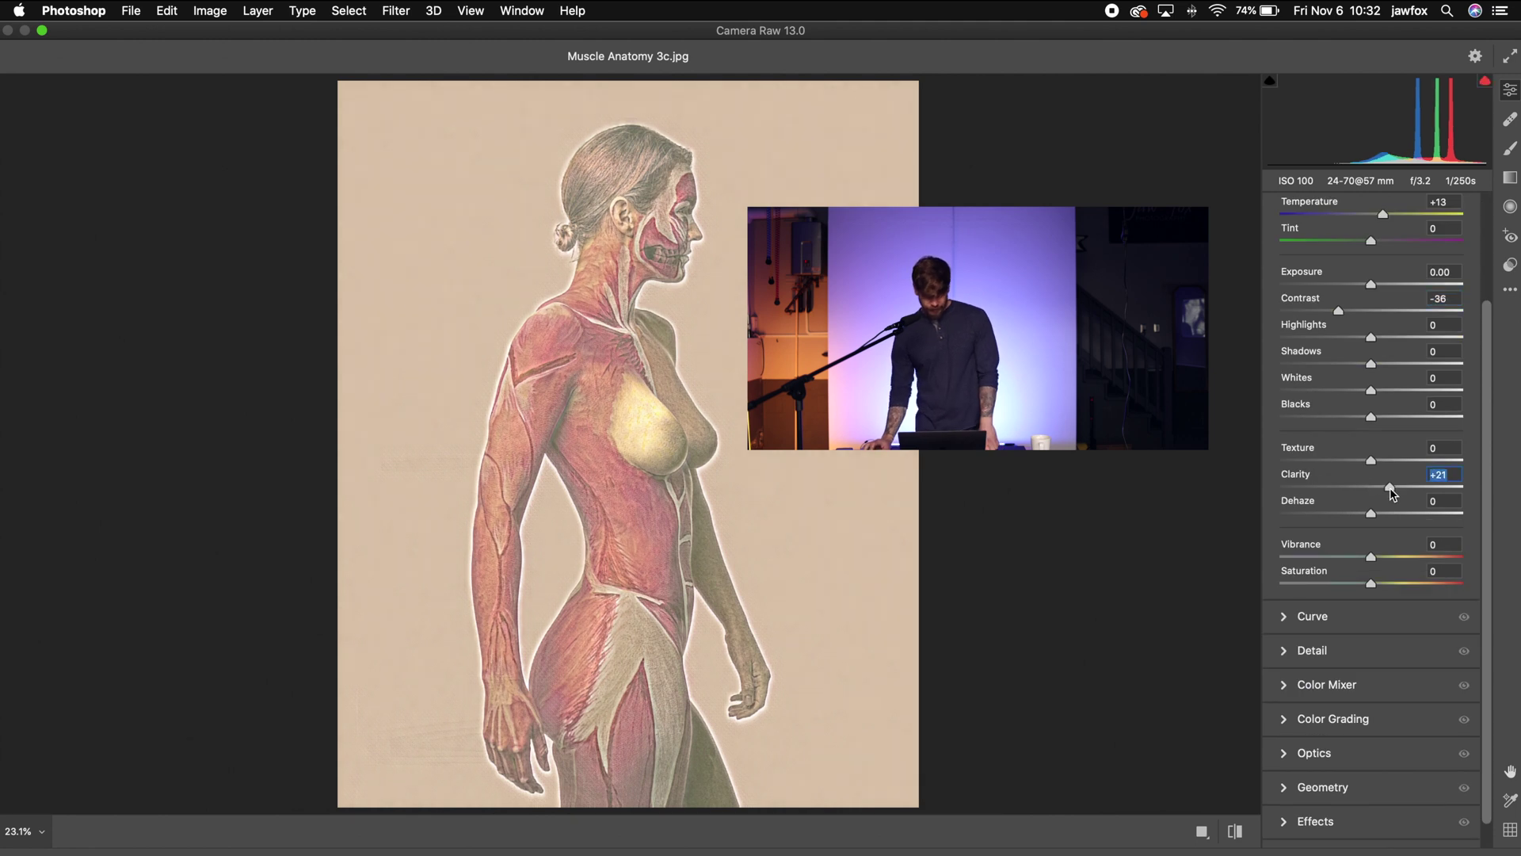
left_click(1381, 557)
- Raise Reds luminance to +25, adjust Reds saturation, and apply the Camera Raw edits
left_click(1334, 686)
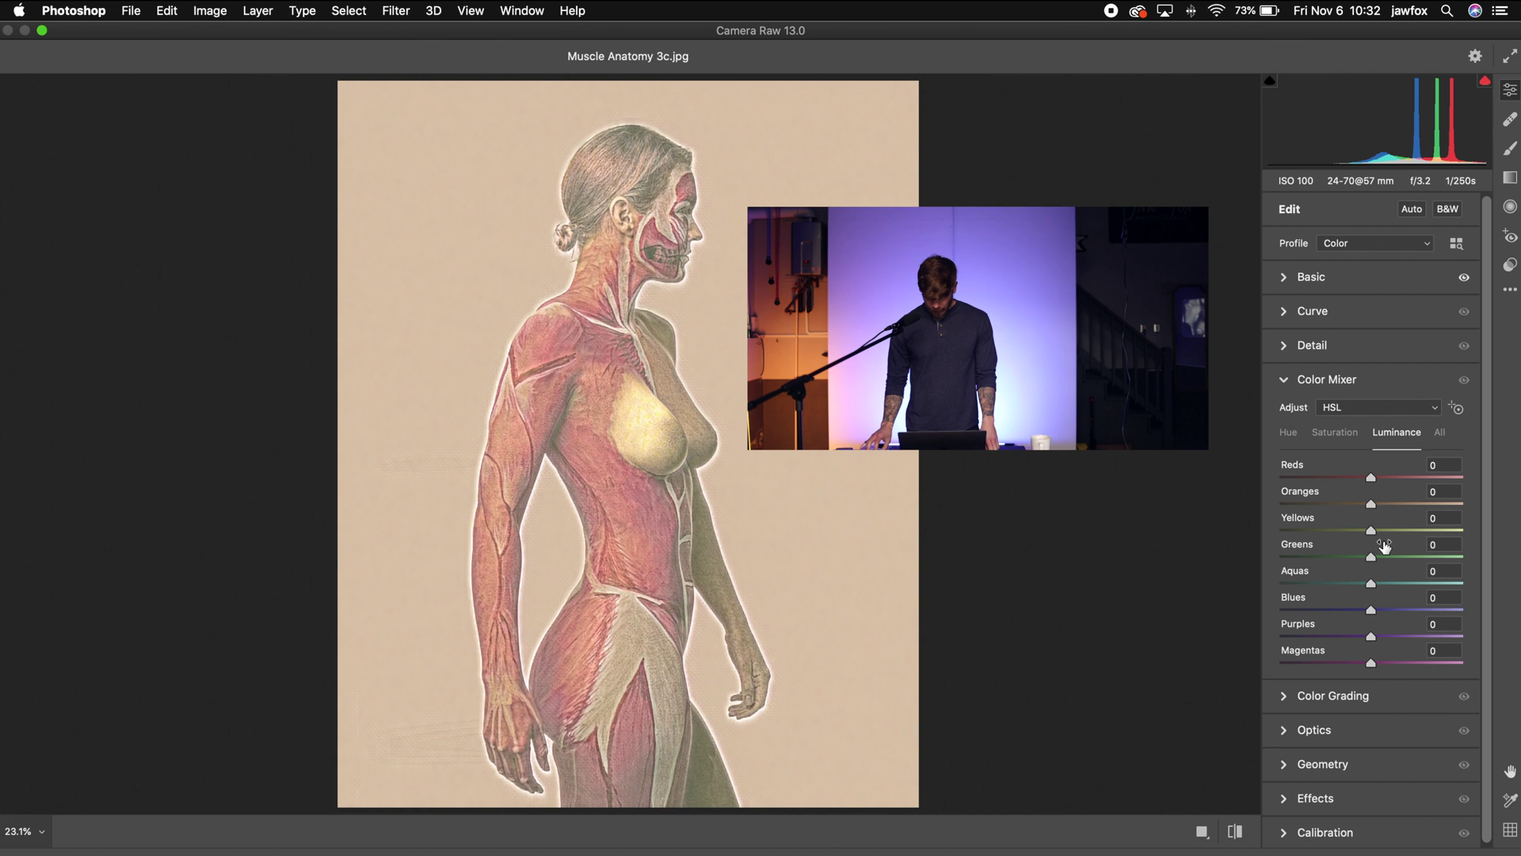
left_click(1393, 478)
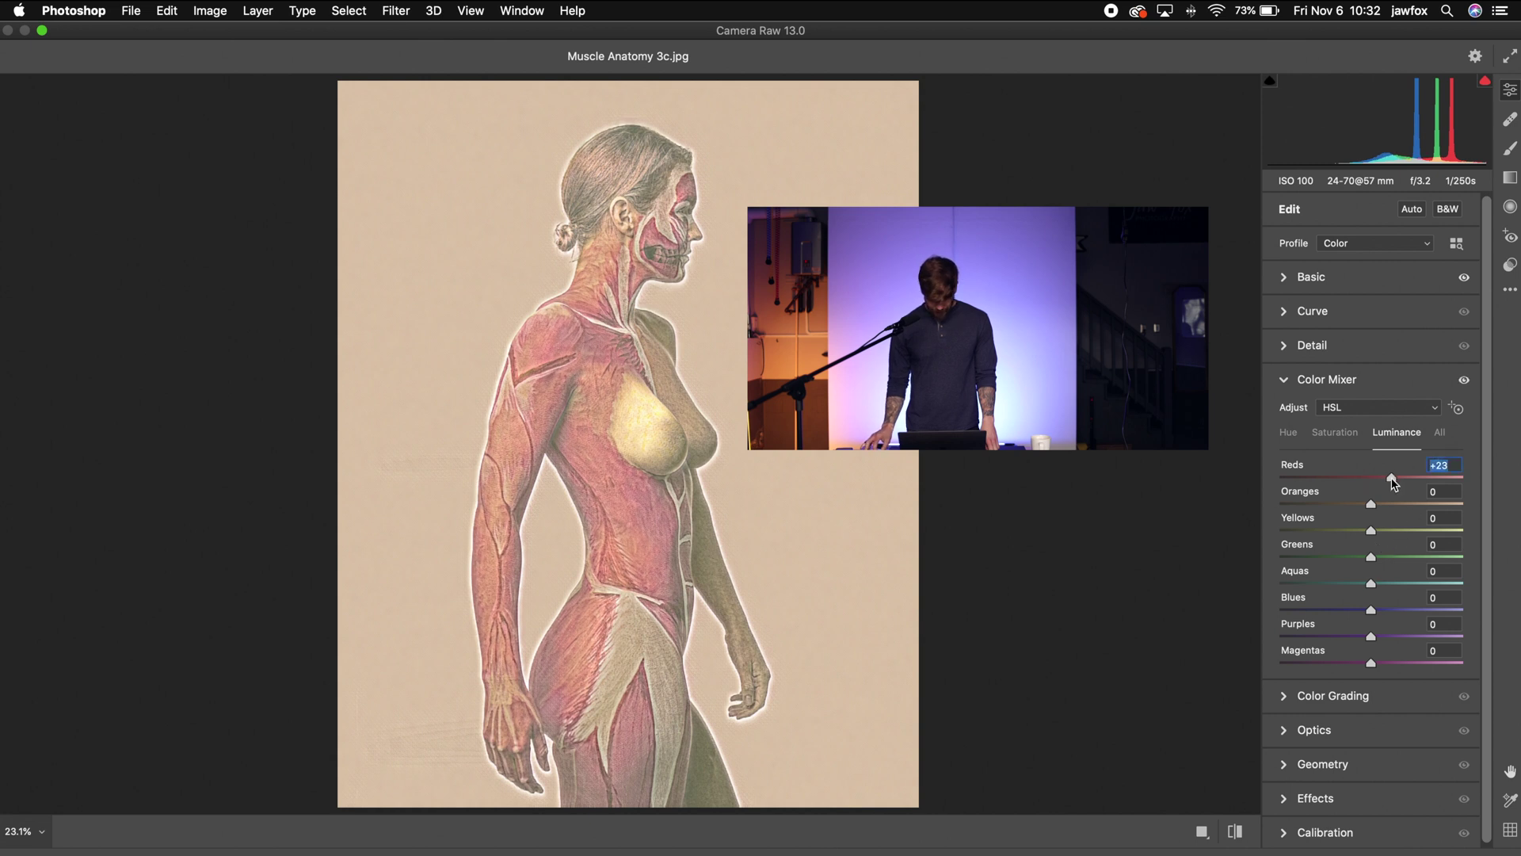
left_click(1335, 432)
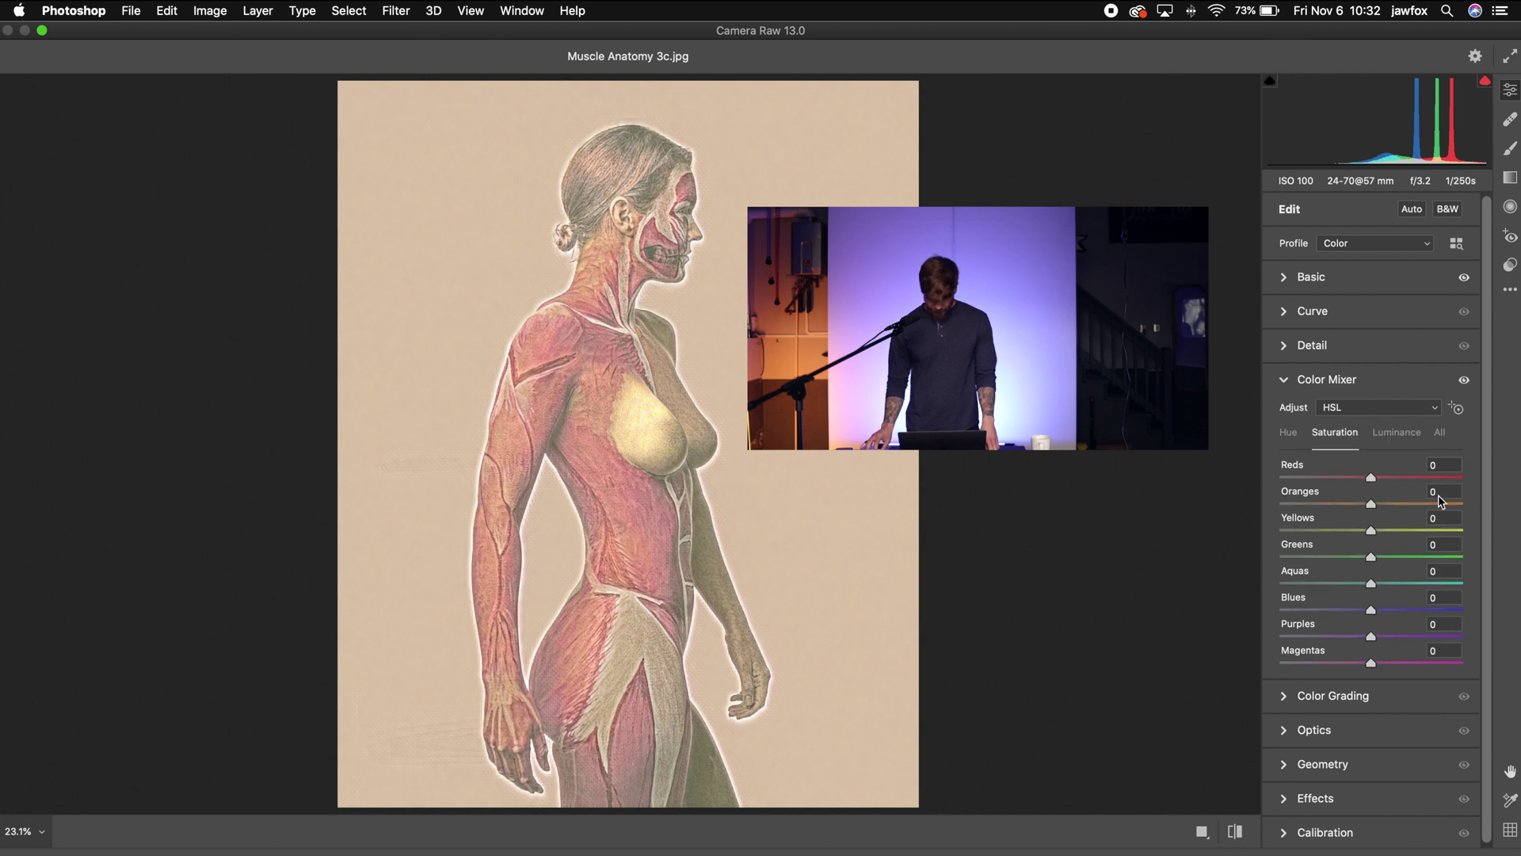
left_click(1392, 477)
left_click(1401, 434)
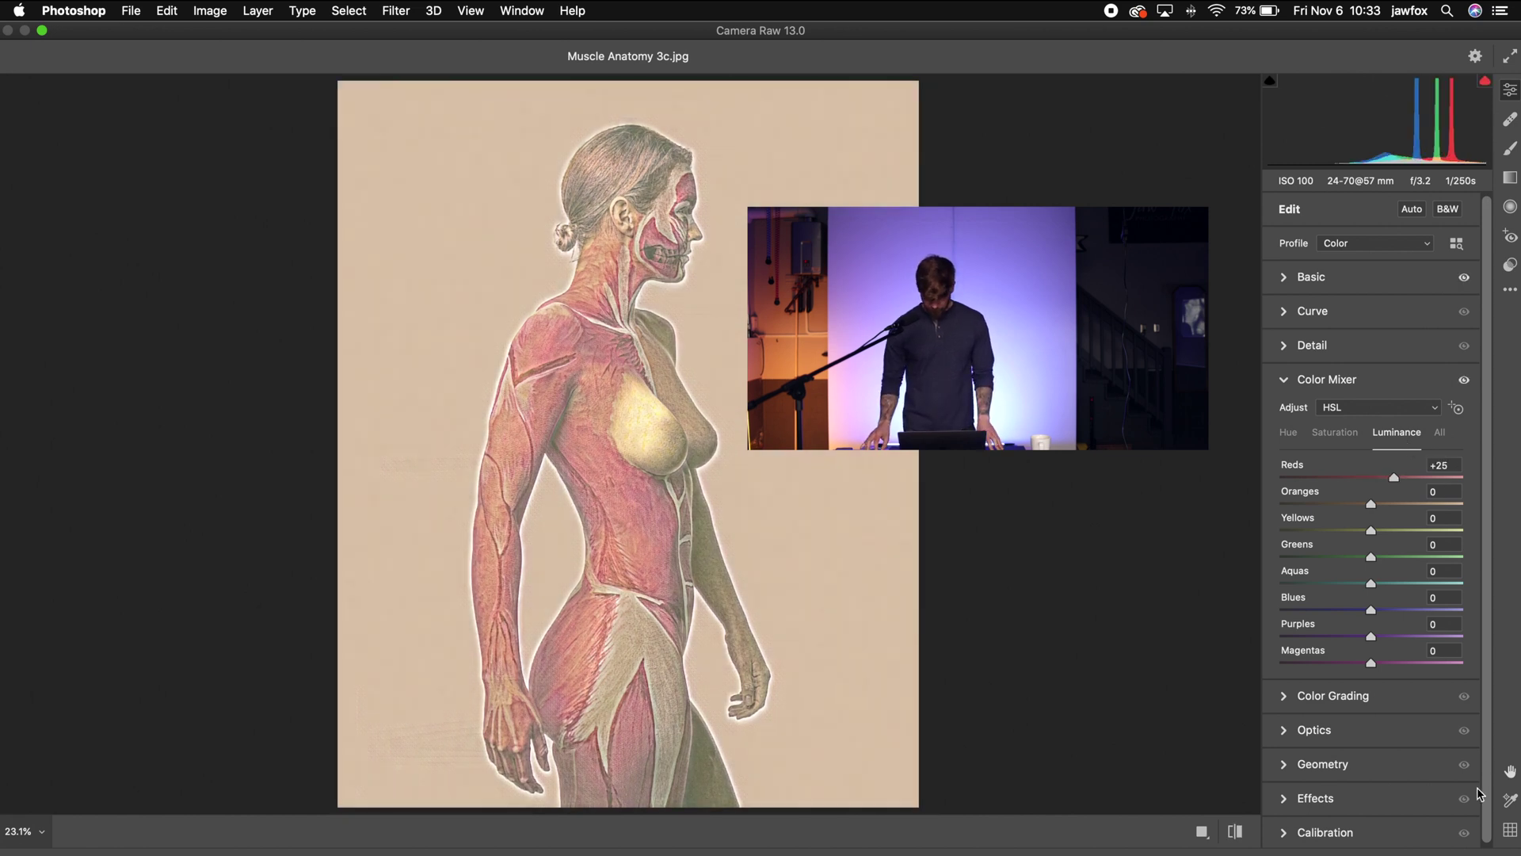
key("Return")
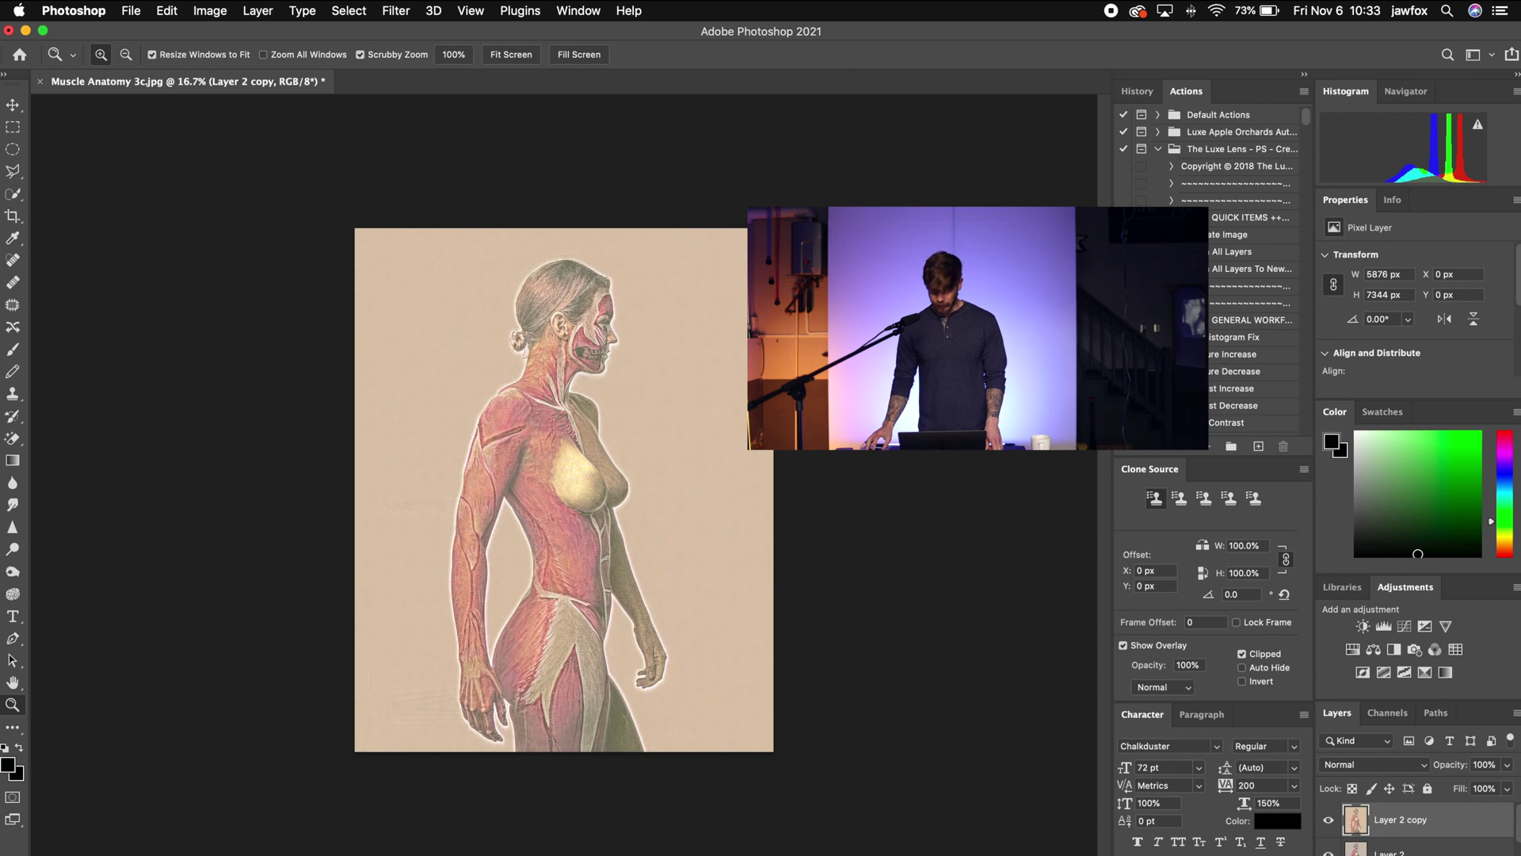
- Add a Curves layer, shift the black point and lift the mid-curve, then toggle it to compare
left_click(1404, 626)
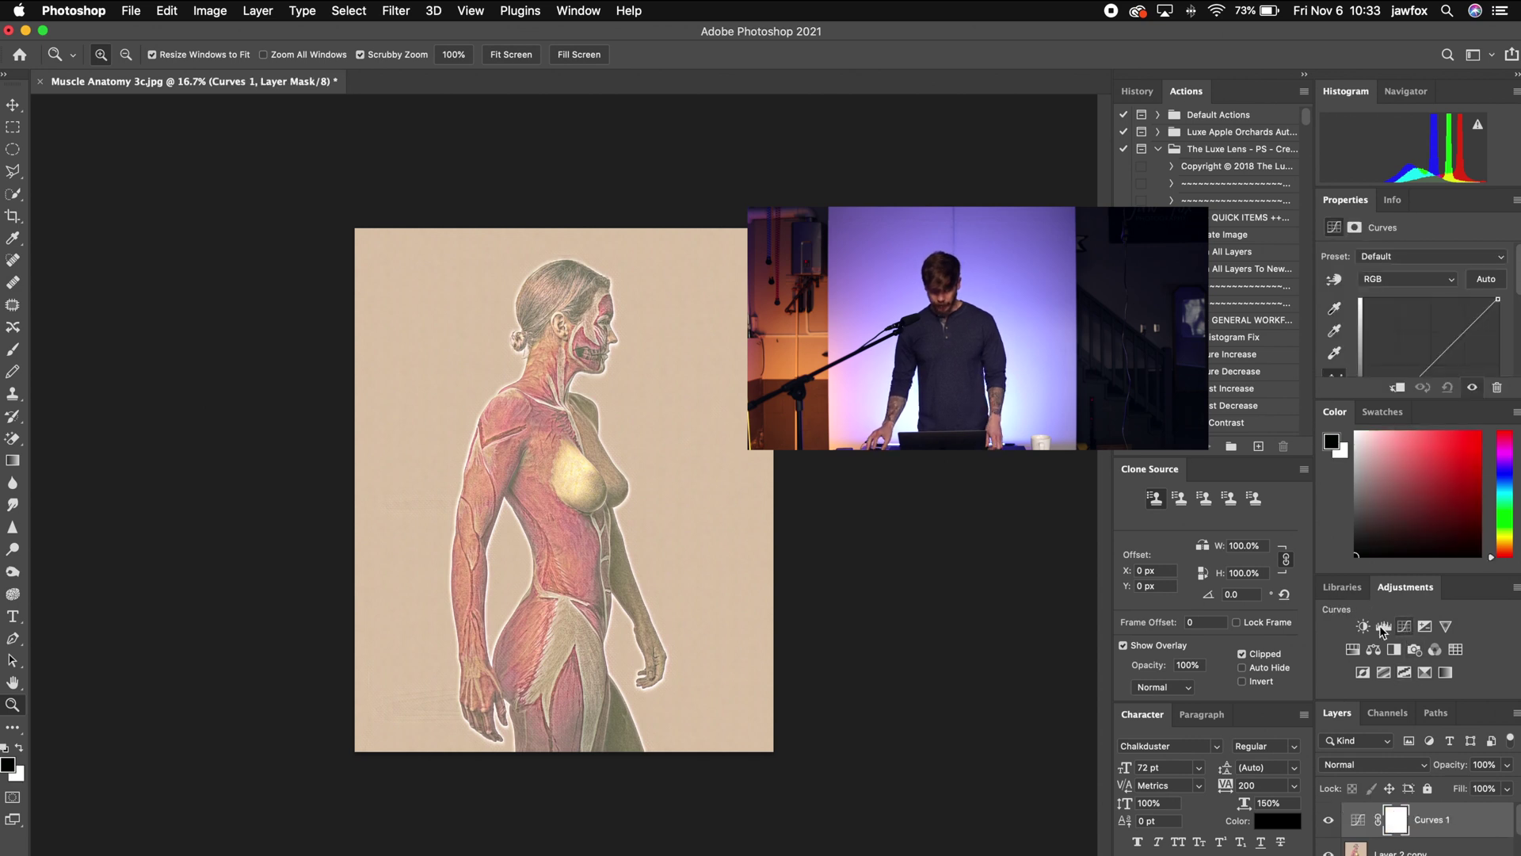
scroll(1387, 359, "down", 3)
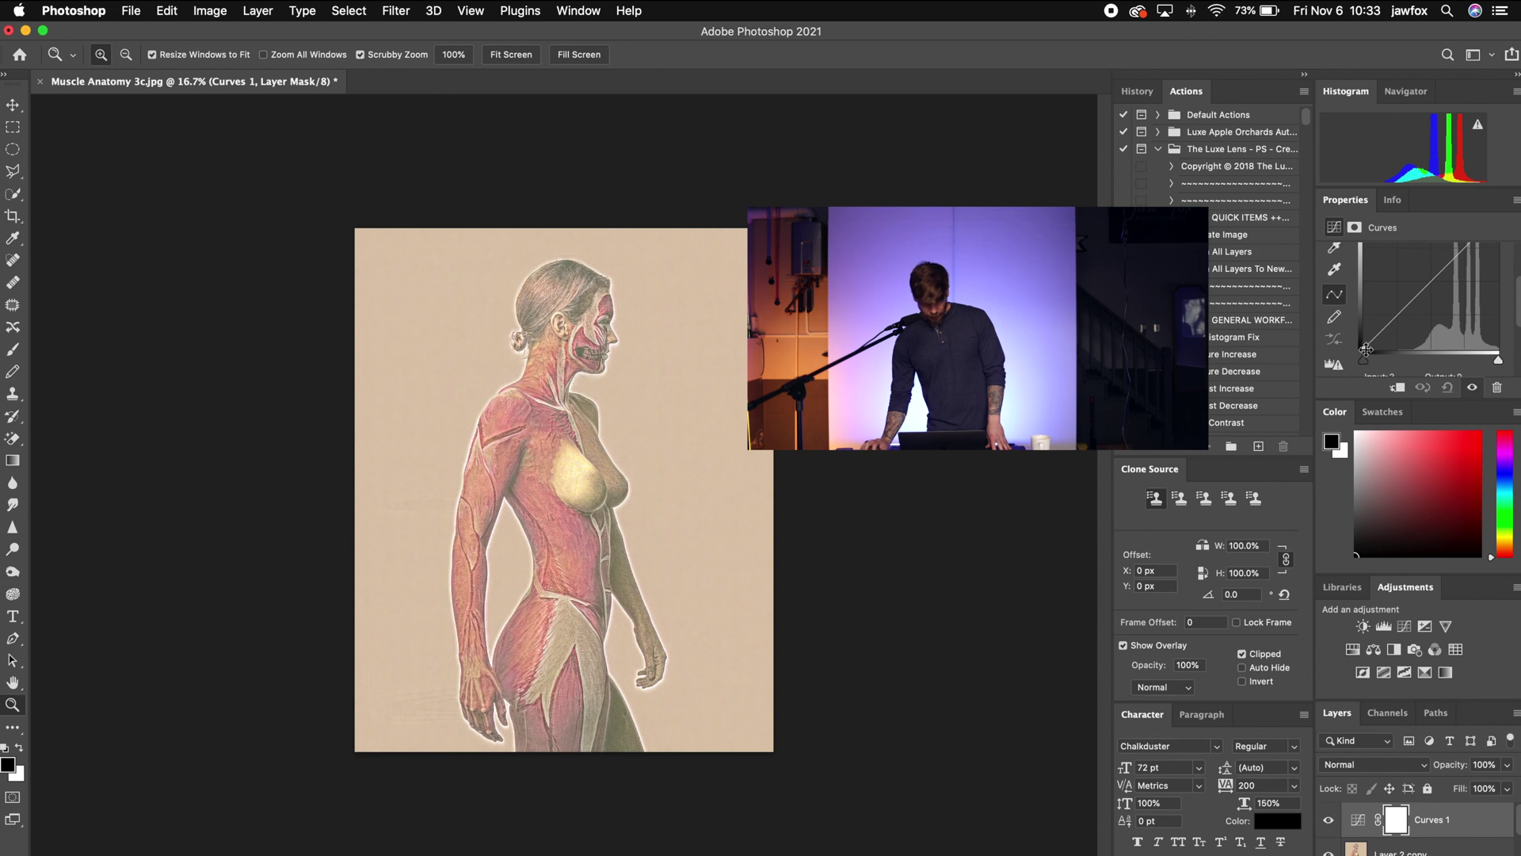
left_click_drag(1370, 348, 1391, 348)
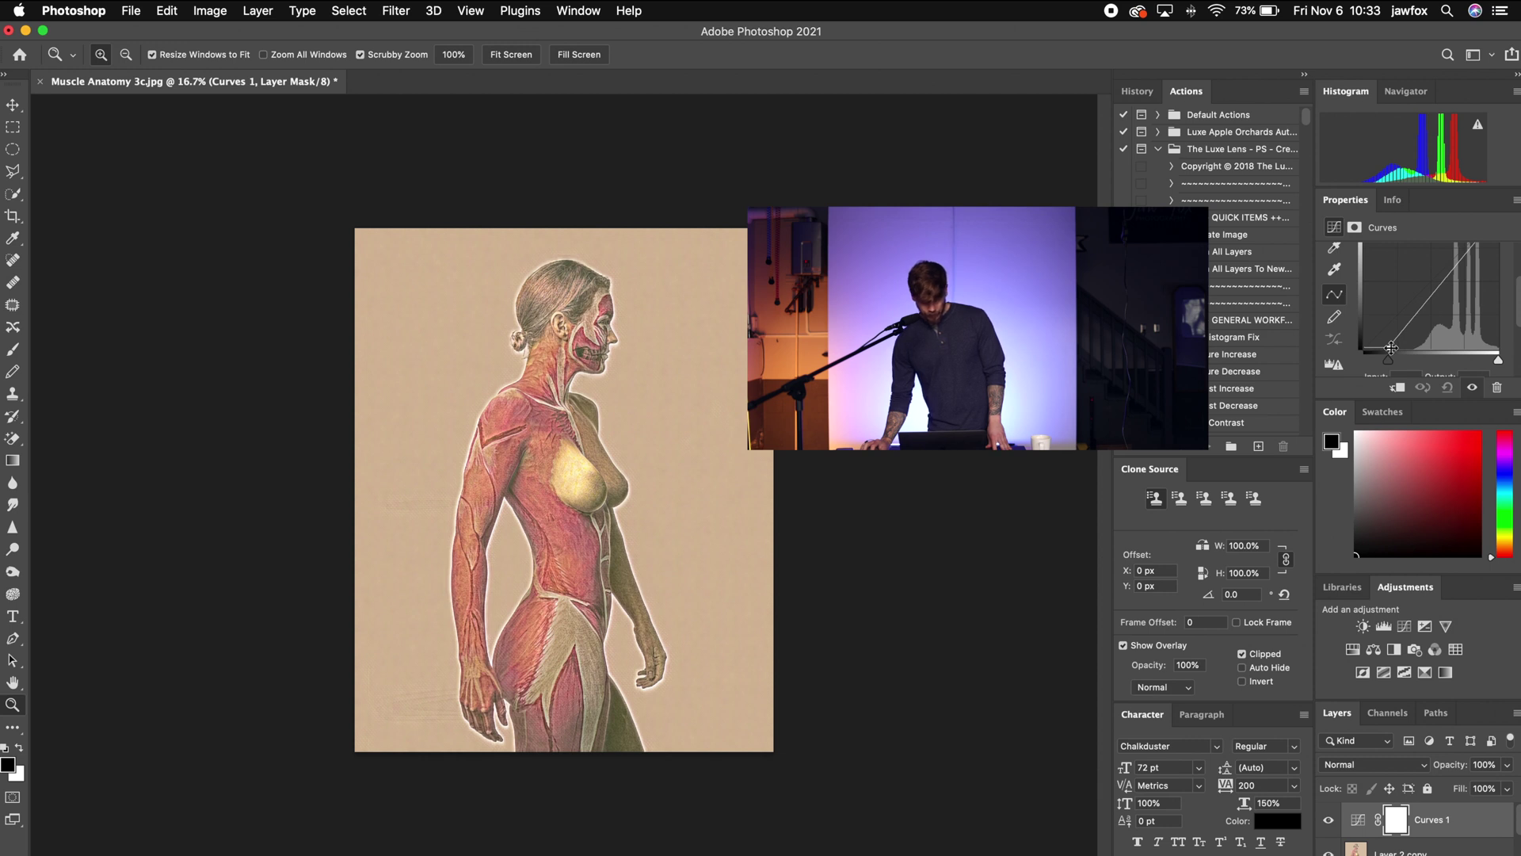
left_click_drag(1391, 348, 1395, 346)
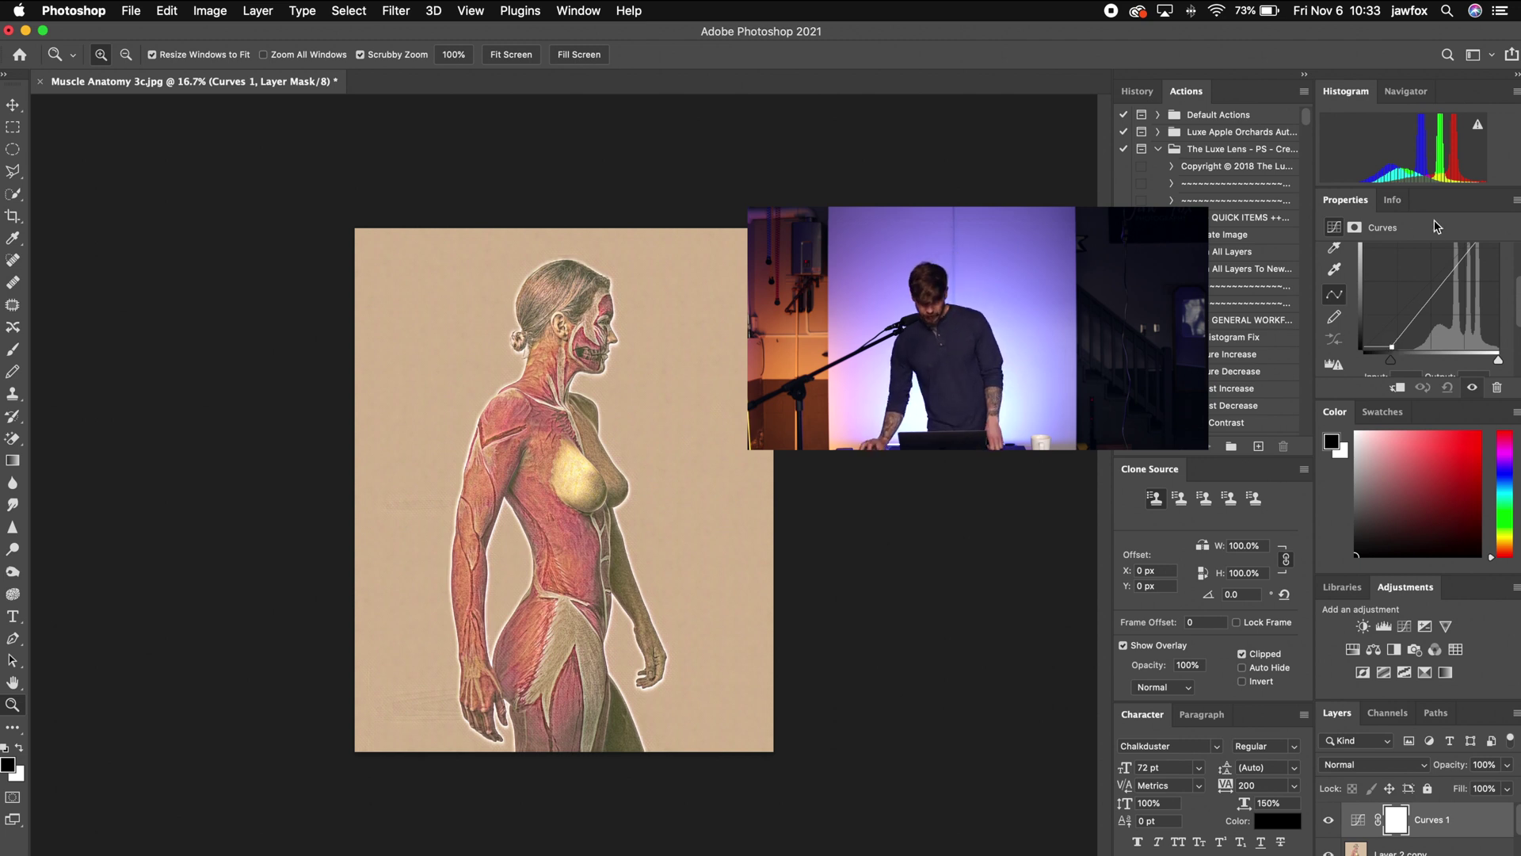
scroll(1439, 262, "up", 2)
left_click(1436, 332)
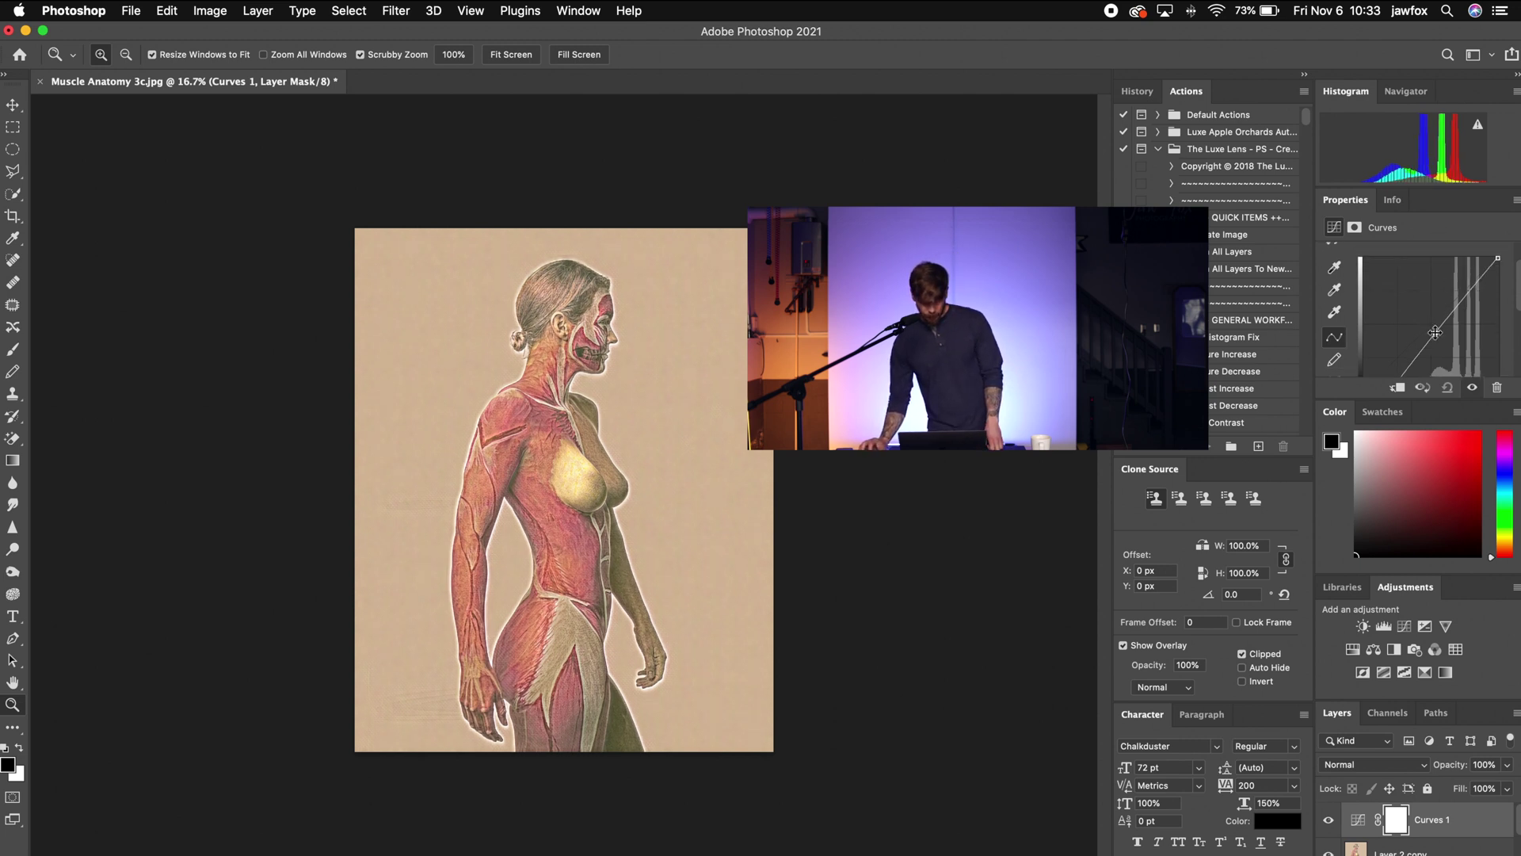
left_click_drag(1435, 332, 1434, 323)
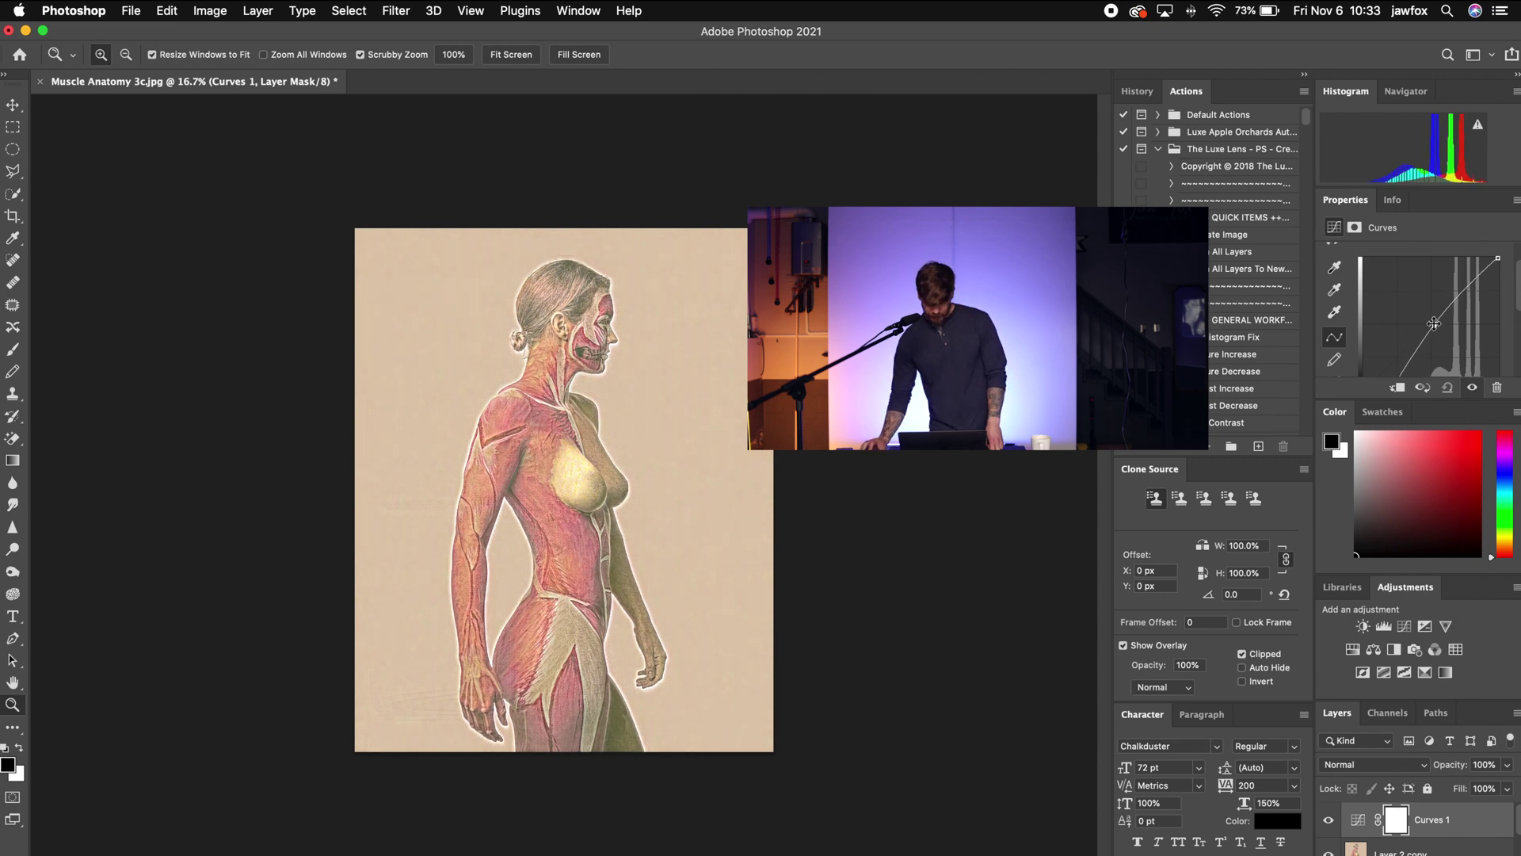
left_click(1329, 822)
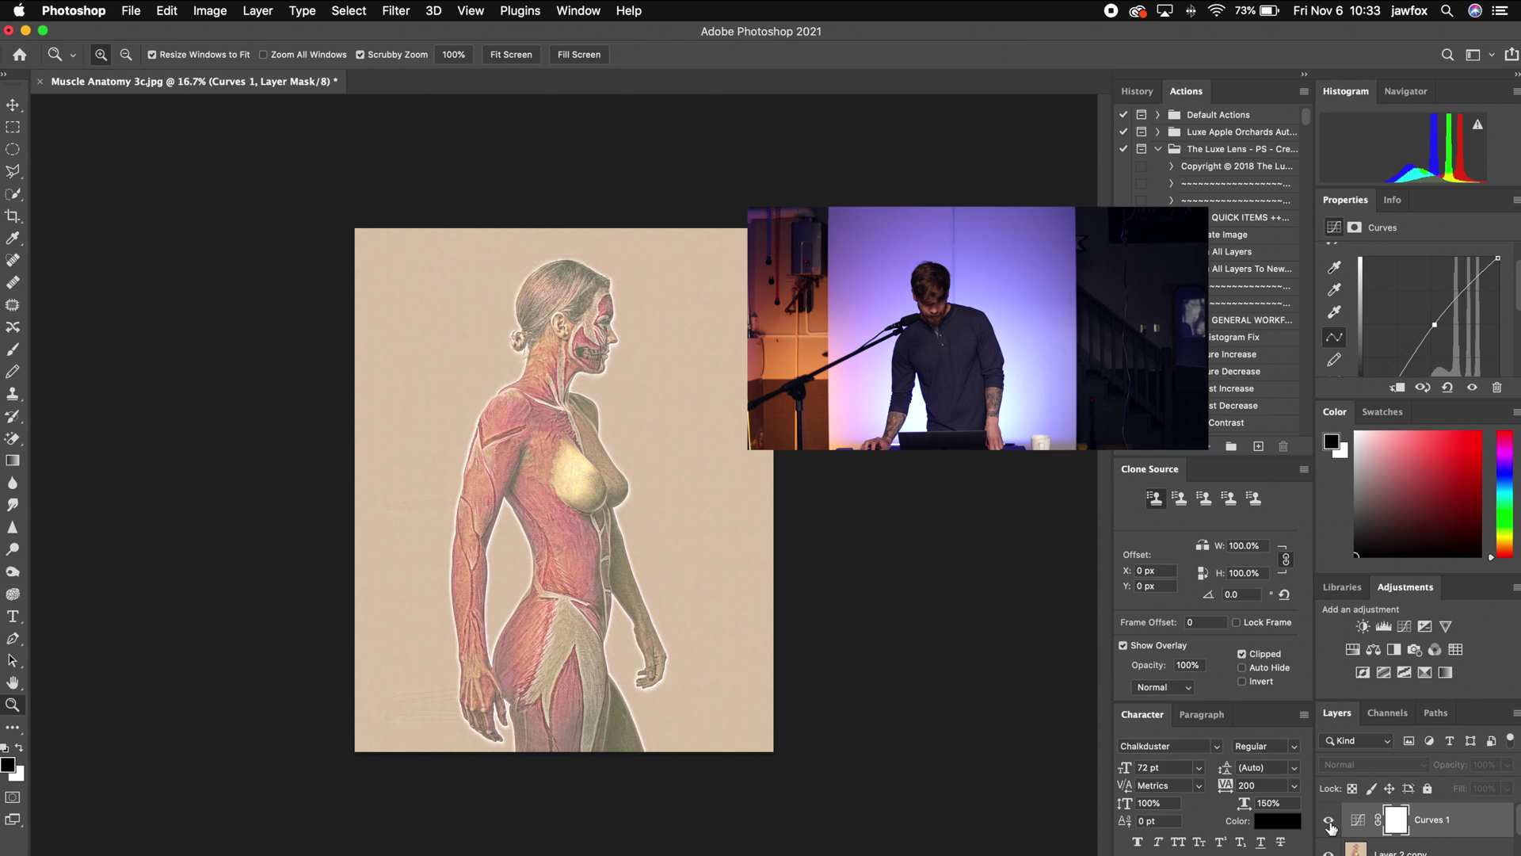
left_click(1329, 822)
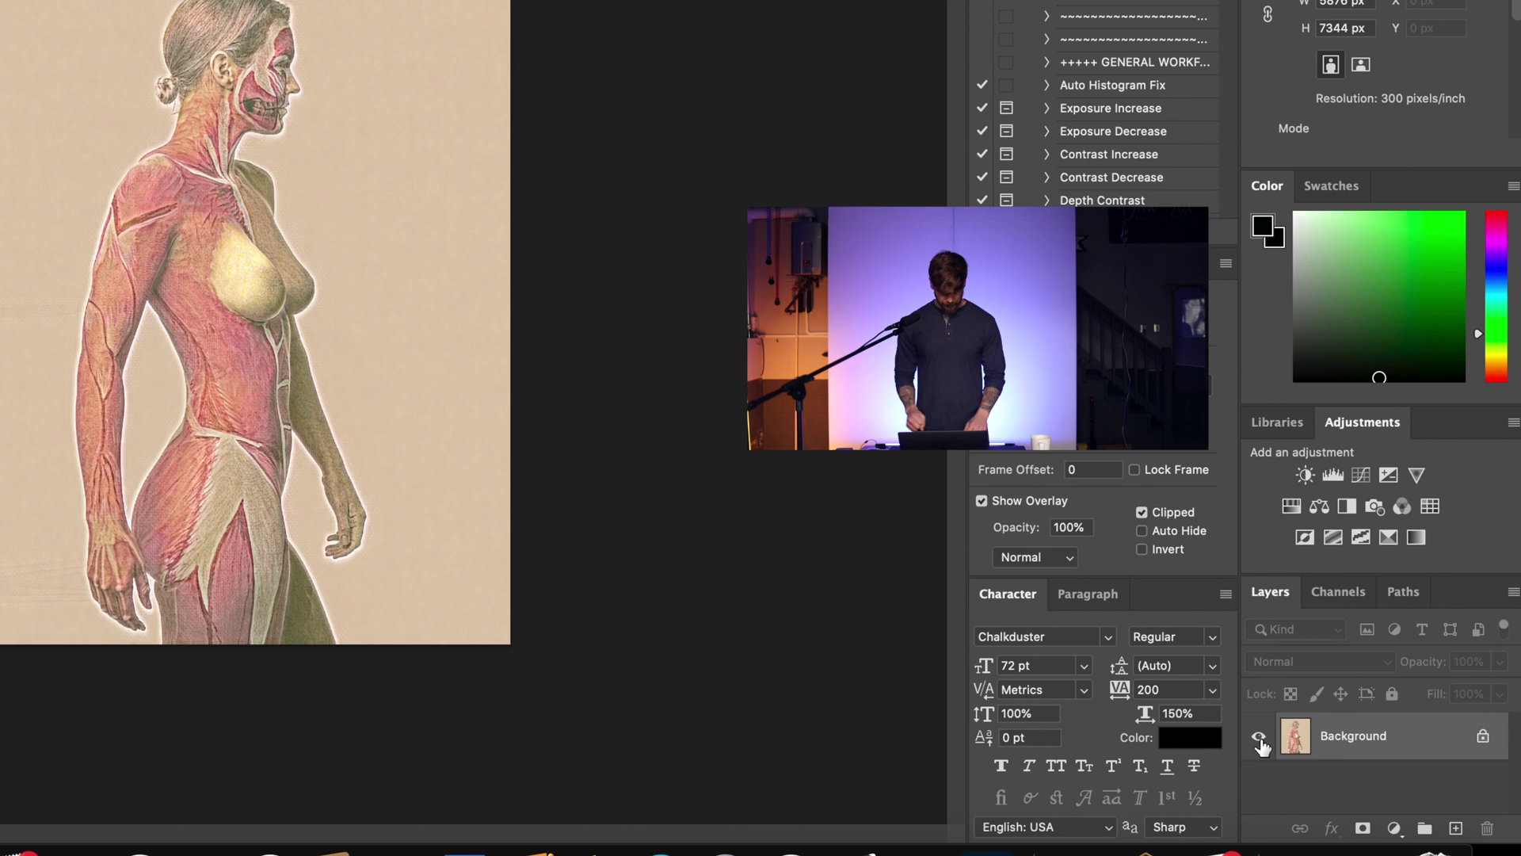
- Duplicate the flattened background into a new Layer 1
key("super+j")
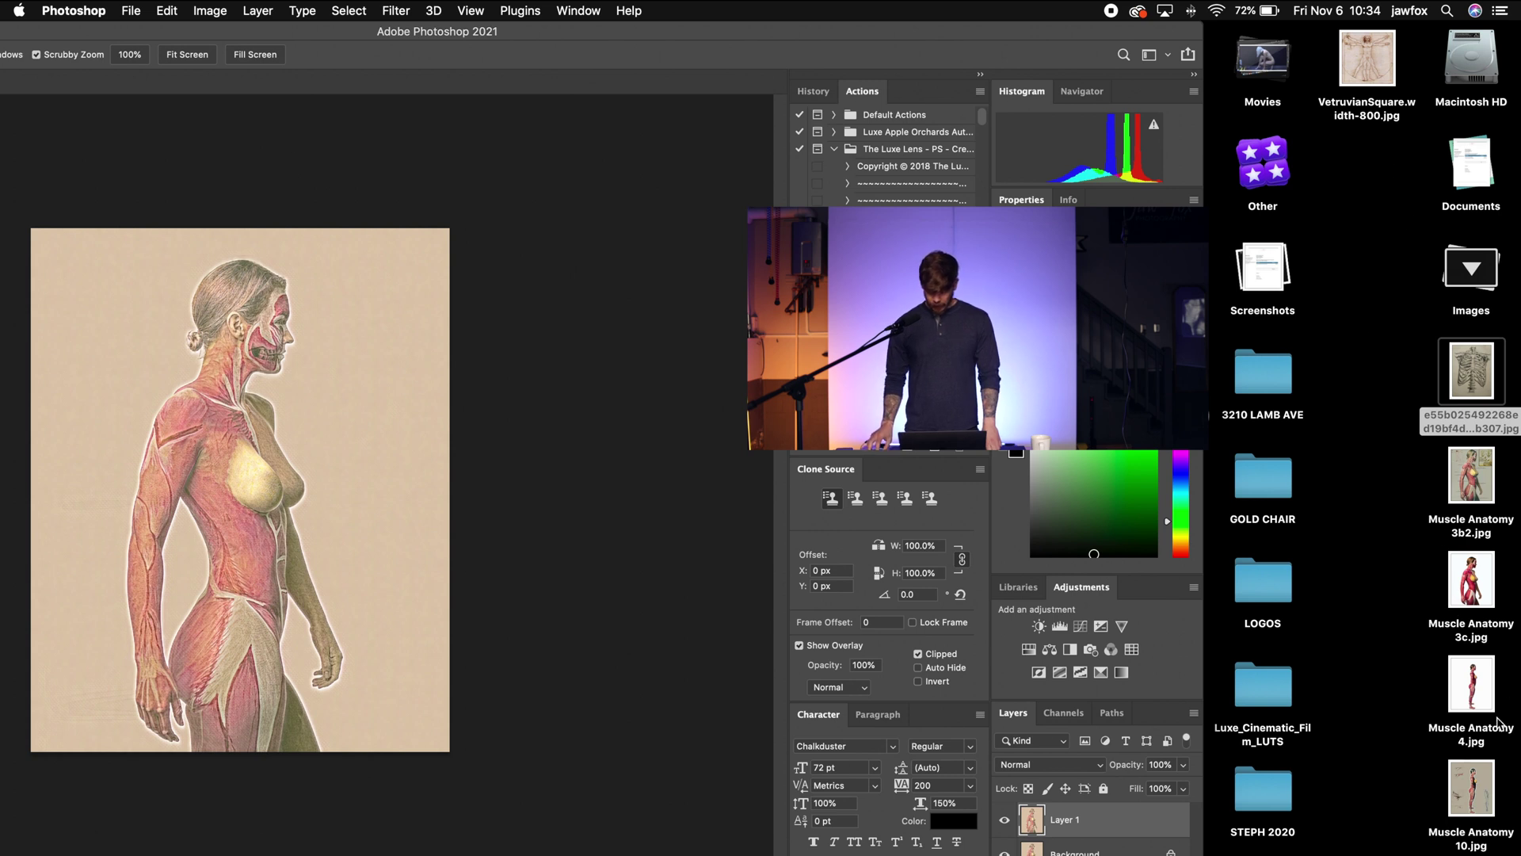
double_click(1468, 494)
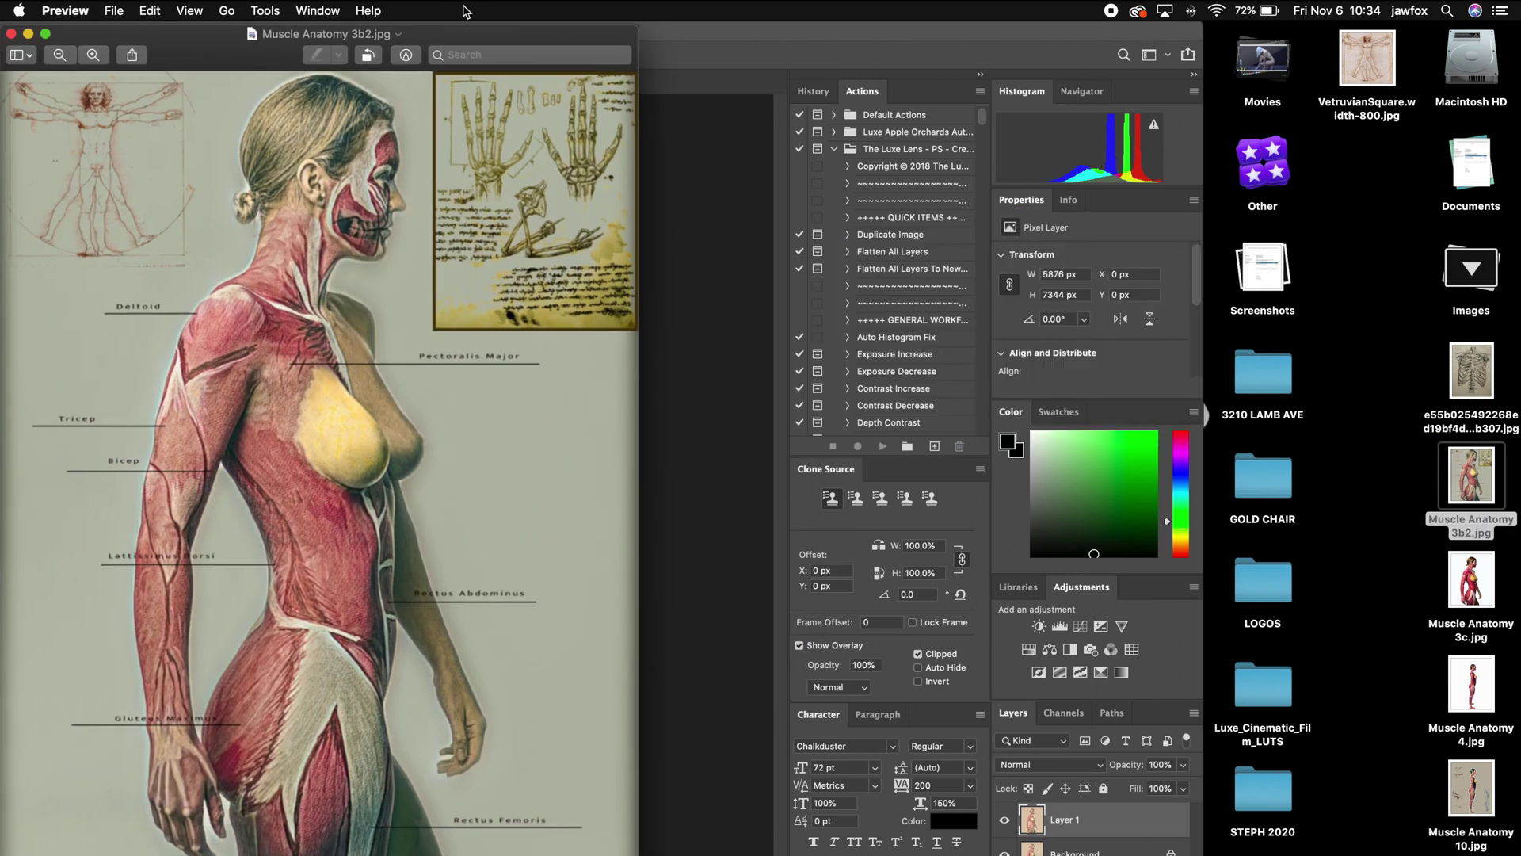
left_click_drag(479, 42, 885, 75)
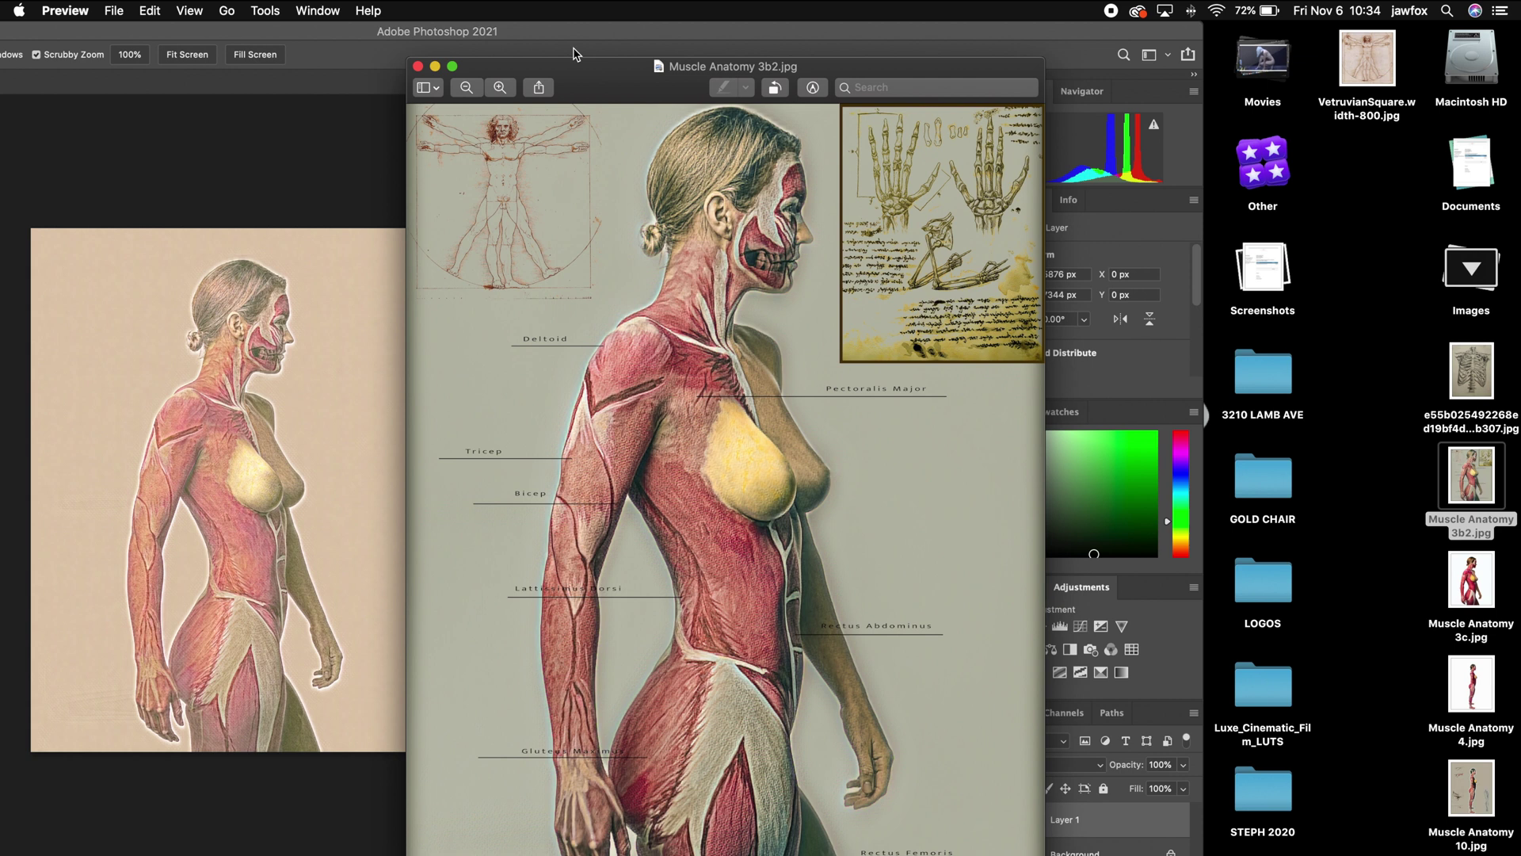
left_click(418, 66)
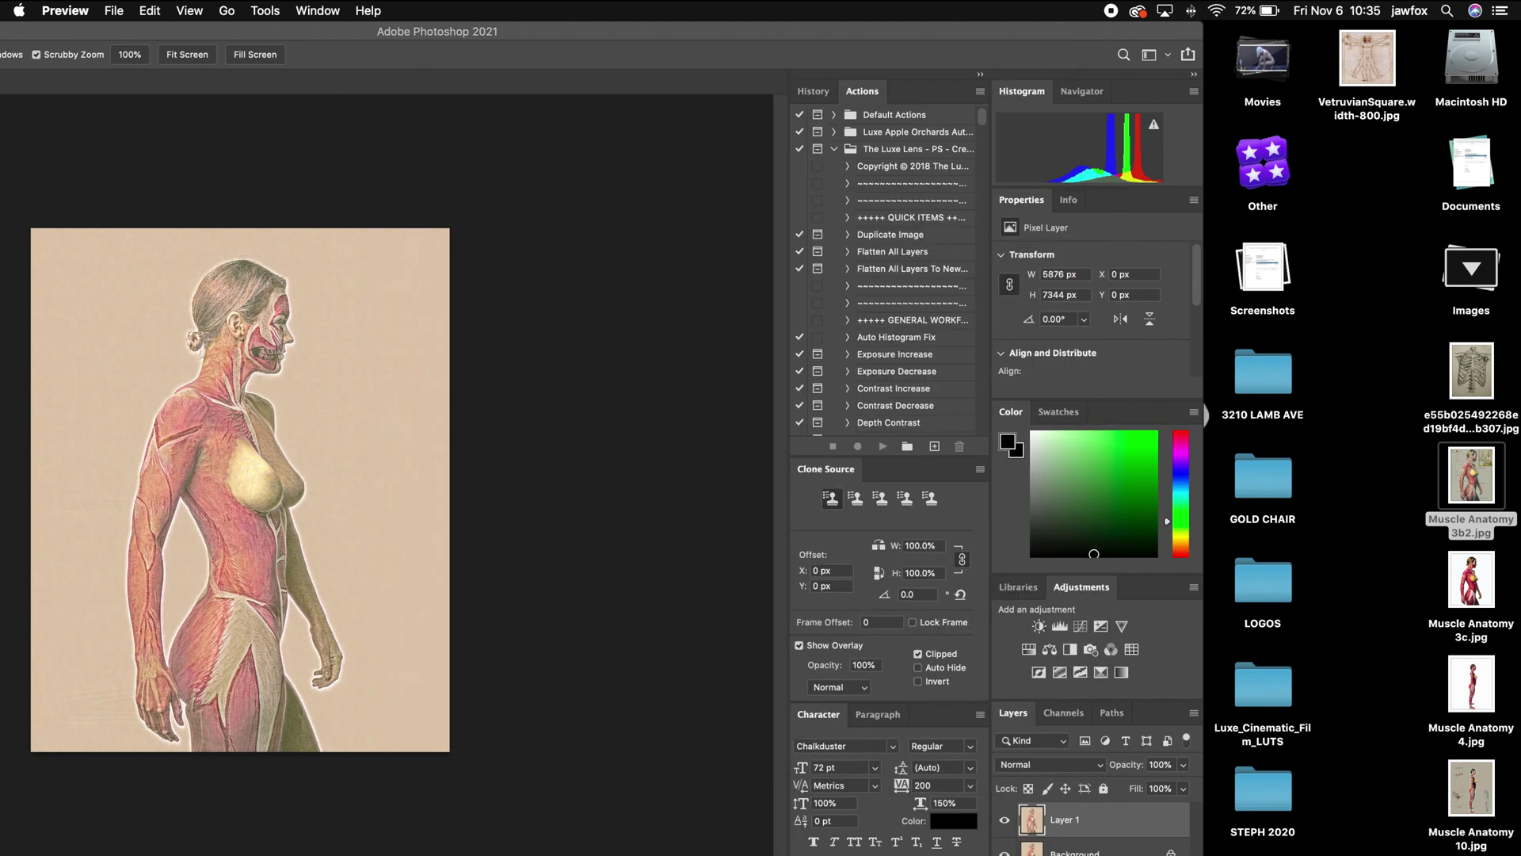
- Place VetruvianSquare.width-800.jpg small at the top right and set it to Darker Color
left_click_drag(1382, 64, 423, 254)
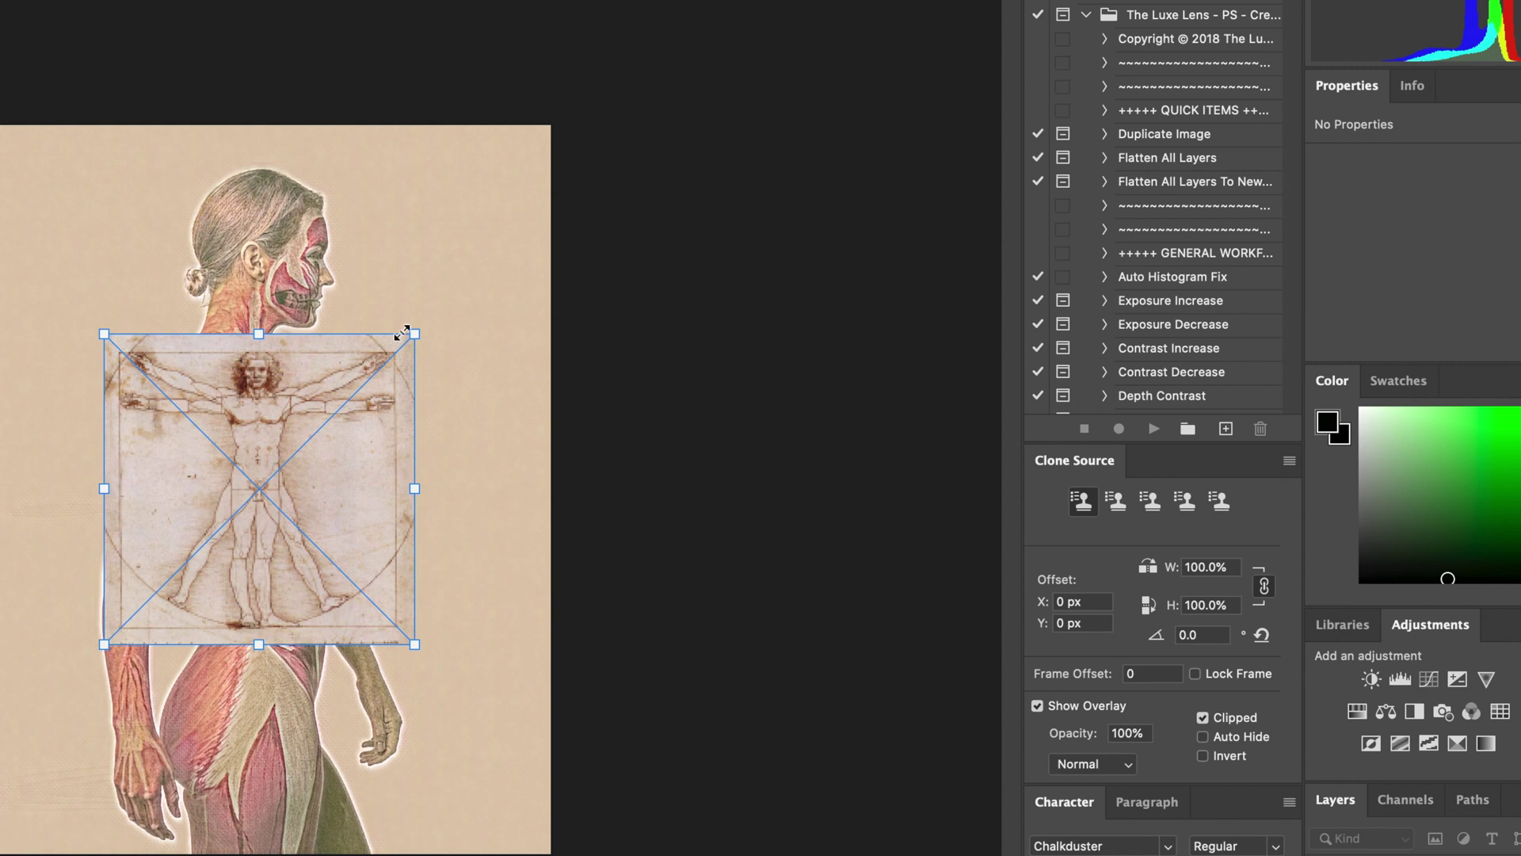
left_click_drag(397, 336, 460, 149)
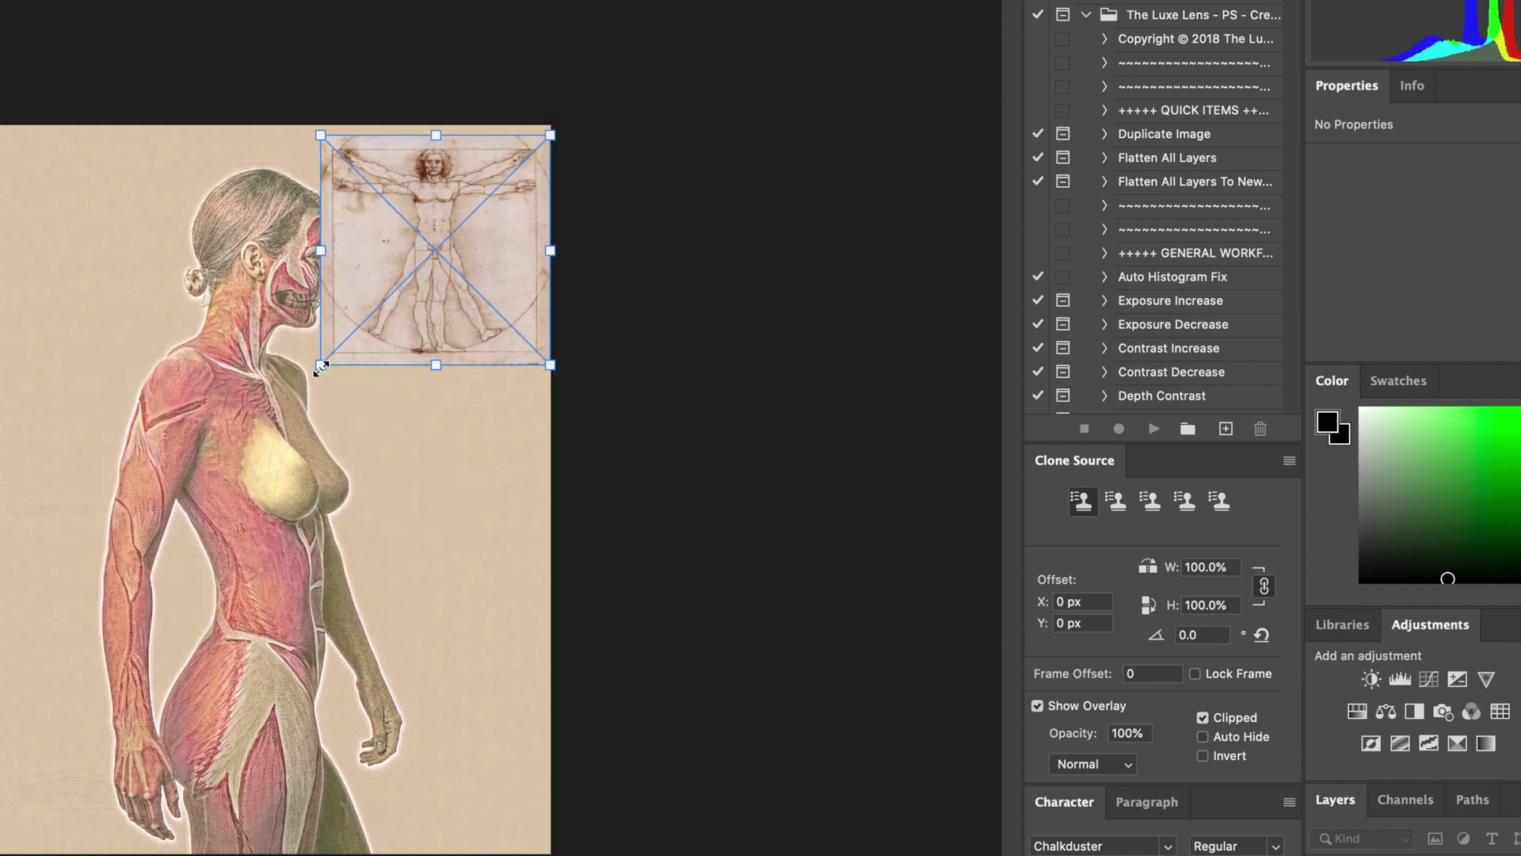
left_click_drag(320, 365, 355, 339)
left_click_drag(463, 287, 453, 298)
key("Return")
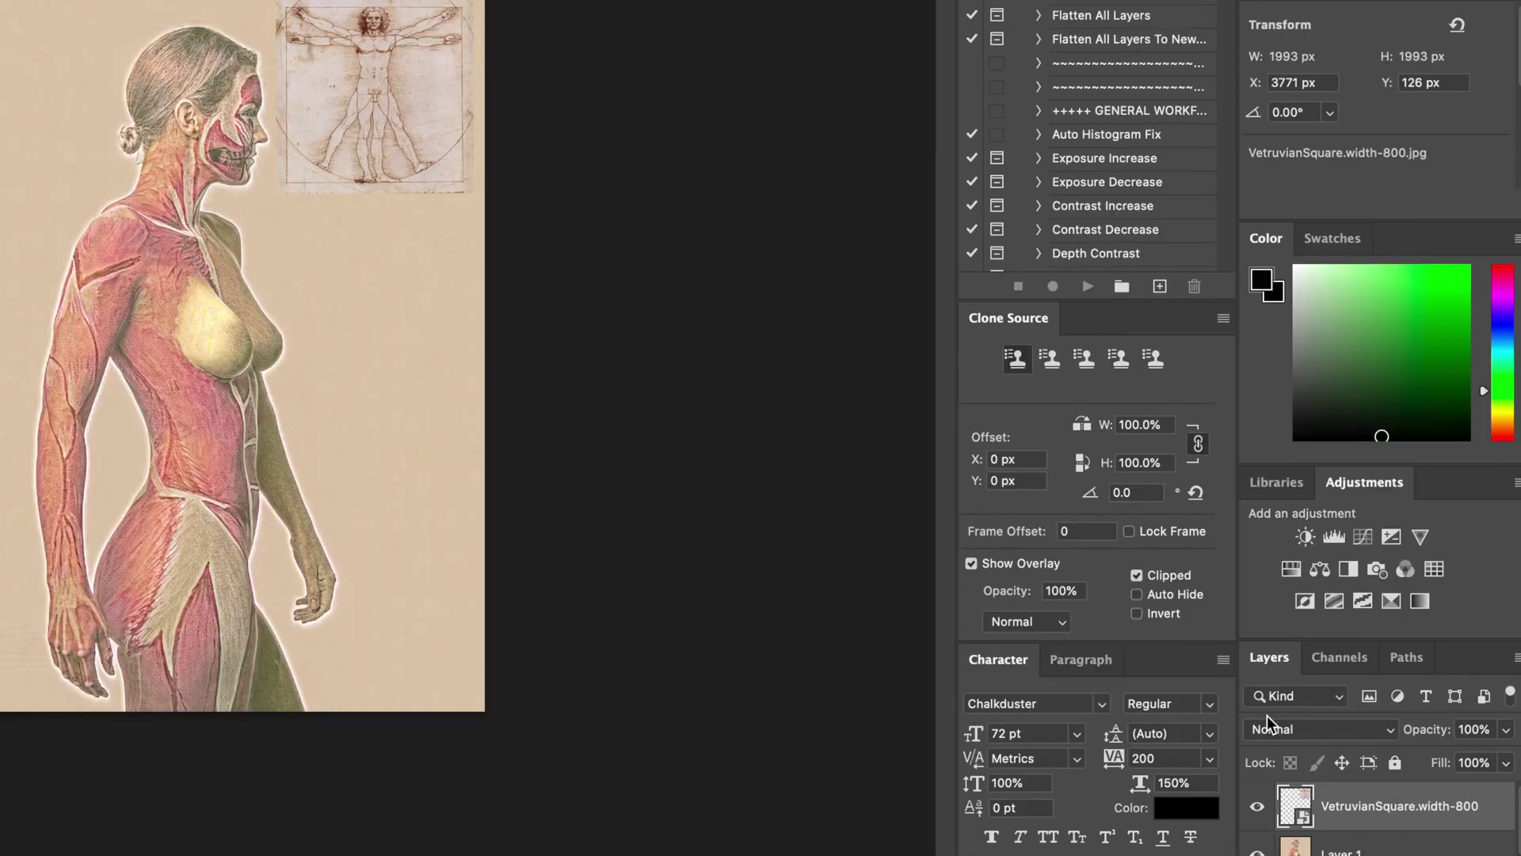
left_click(1278, 725)
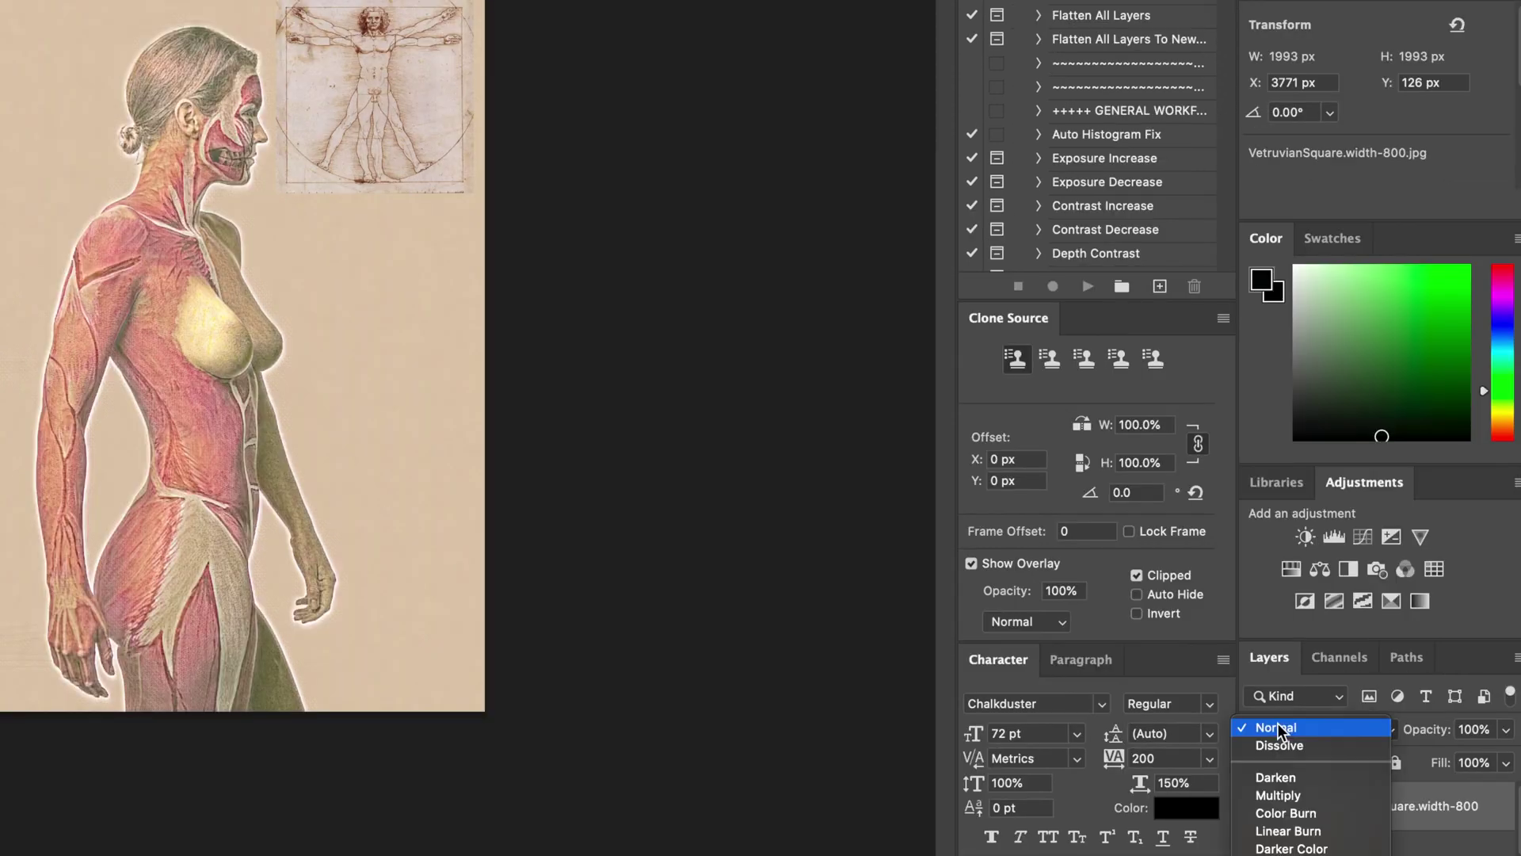
left_click(1276, 848)
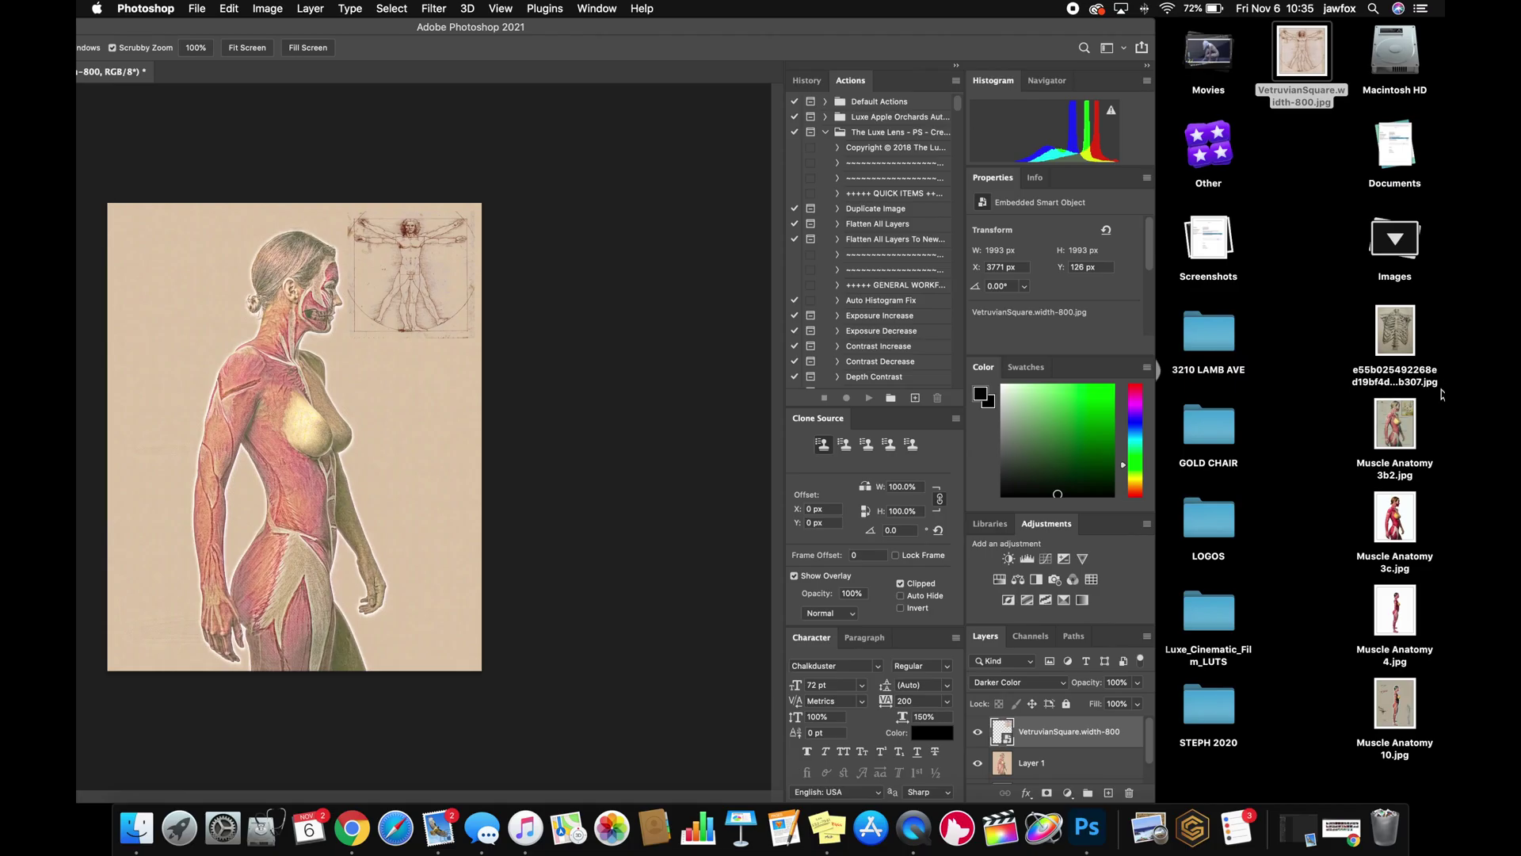
- Place the rib-cage sketch top-left, enlarge it to about 179%, and blend it with Overlay
left_click_drag(1402, 339, 160, 259)
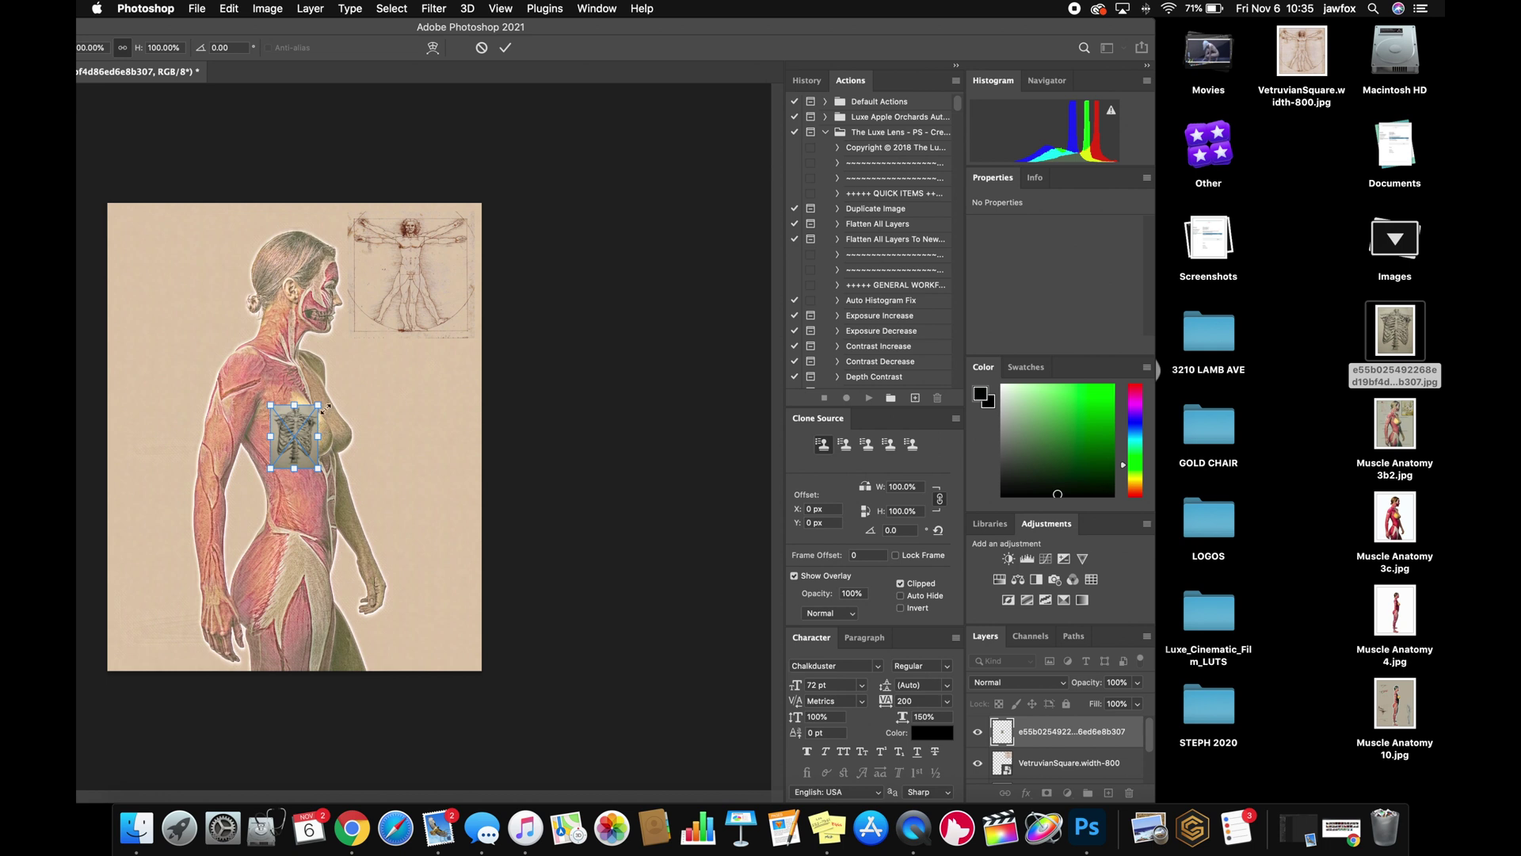
left_click_drag(321, 408, 150, 249)
key("Return")
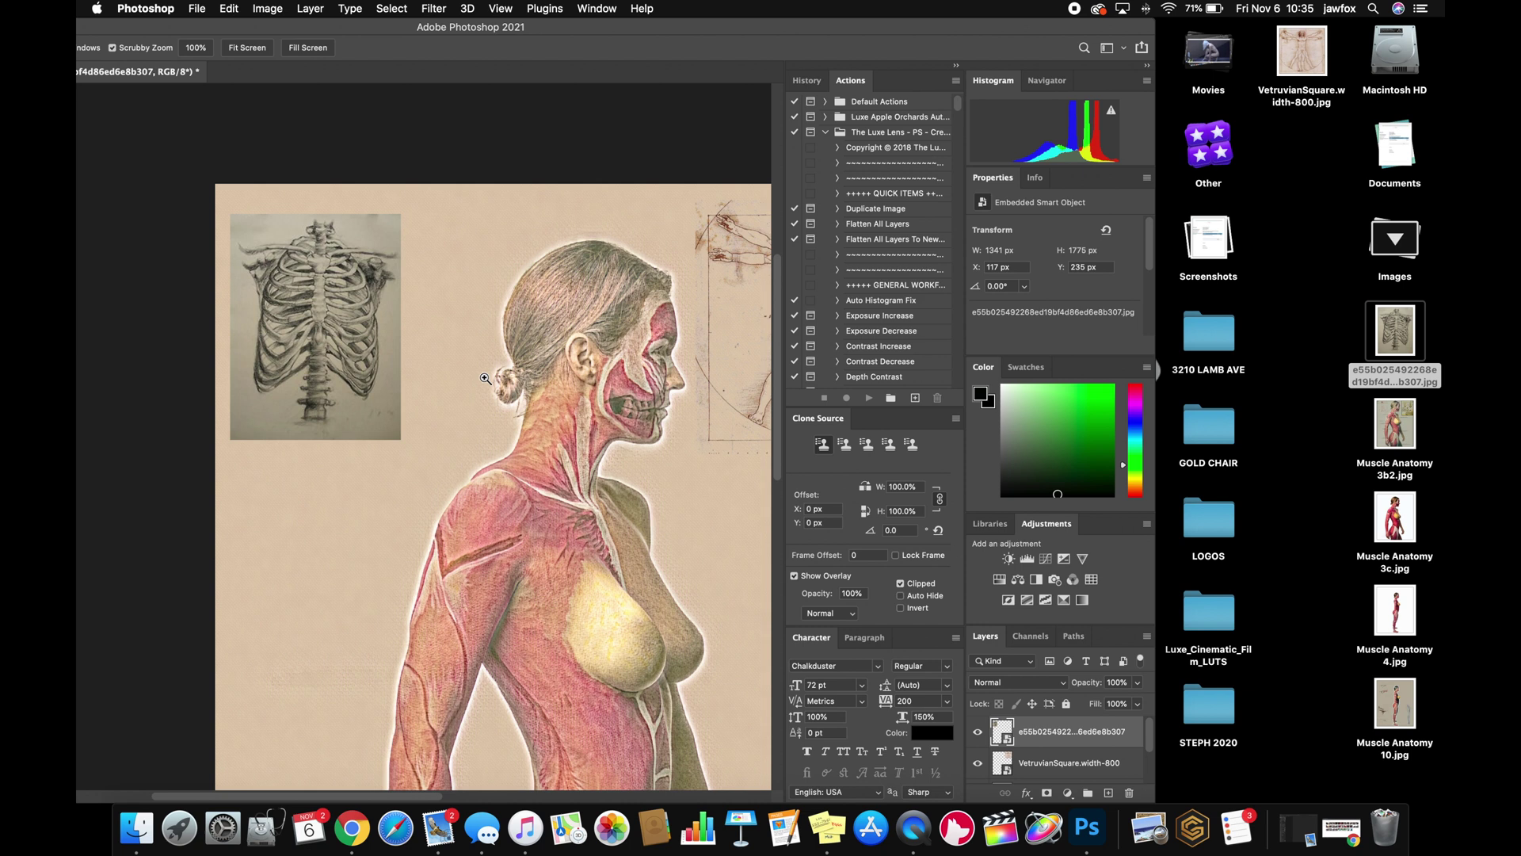
left_click(993, 683)
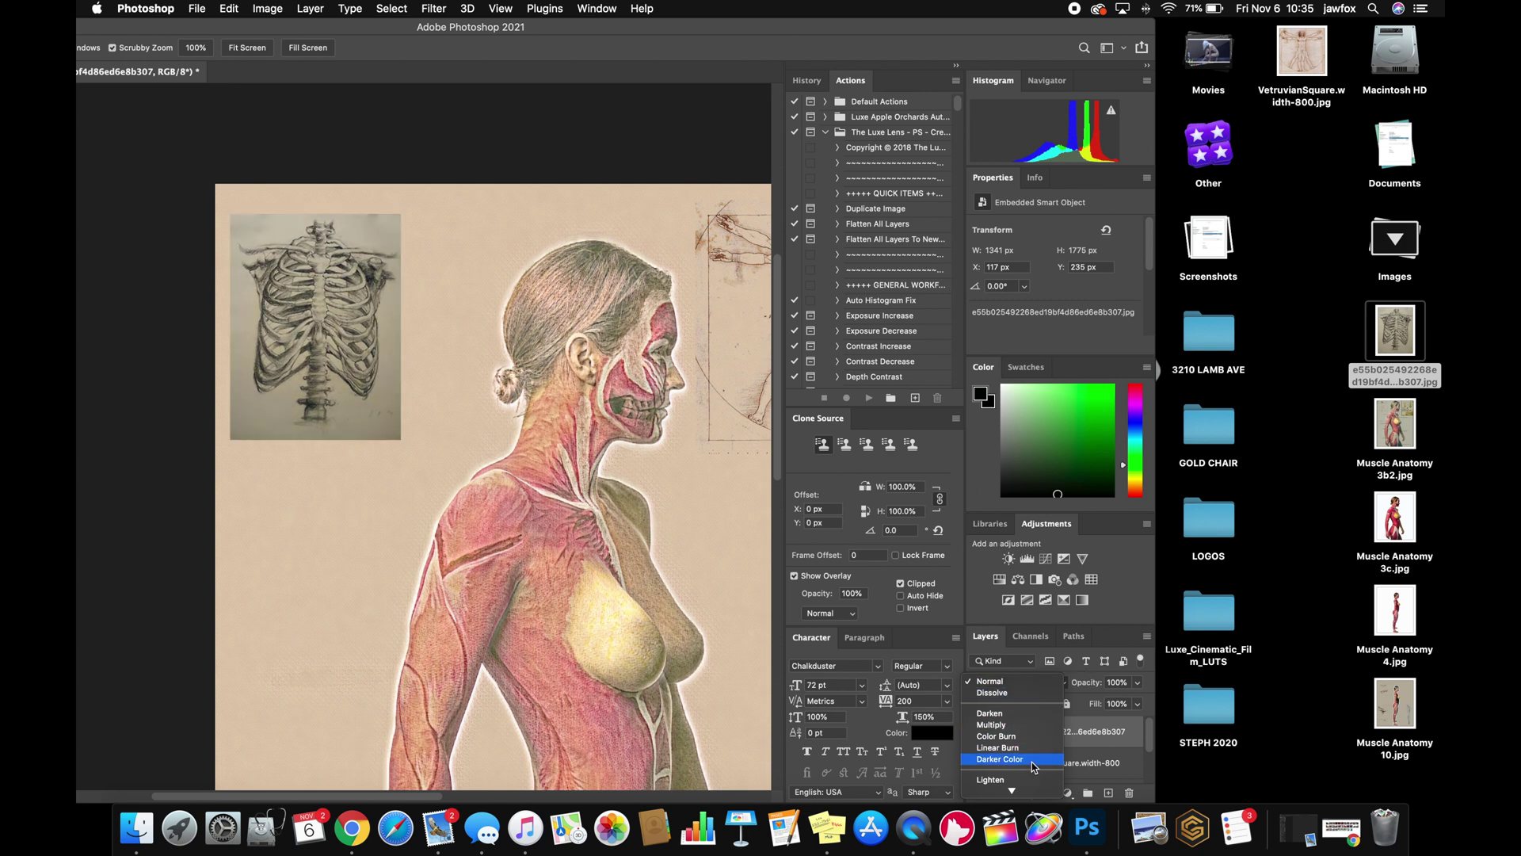
scroll(1032, 762, "down", 3)
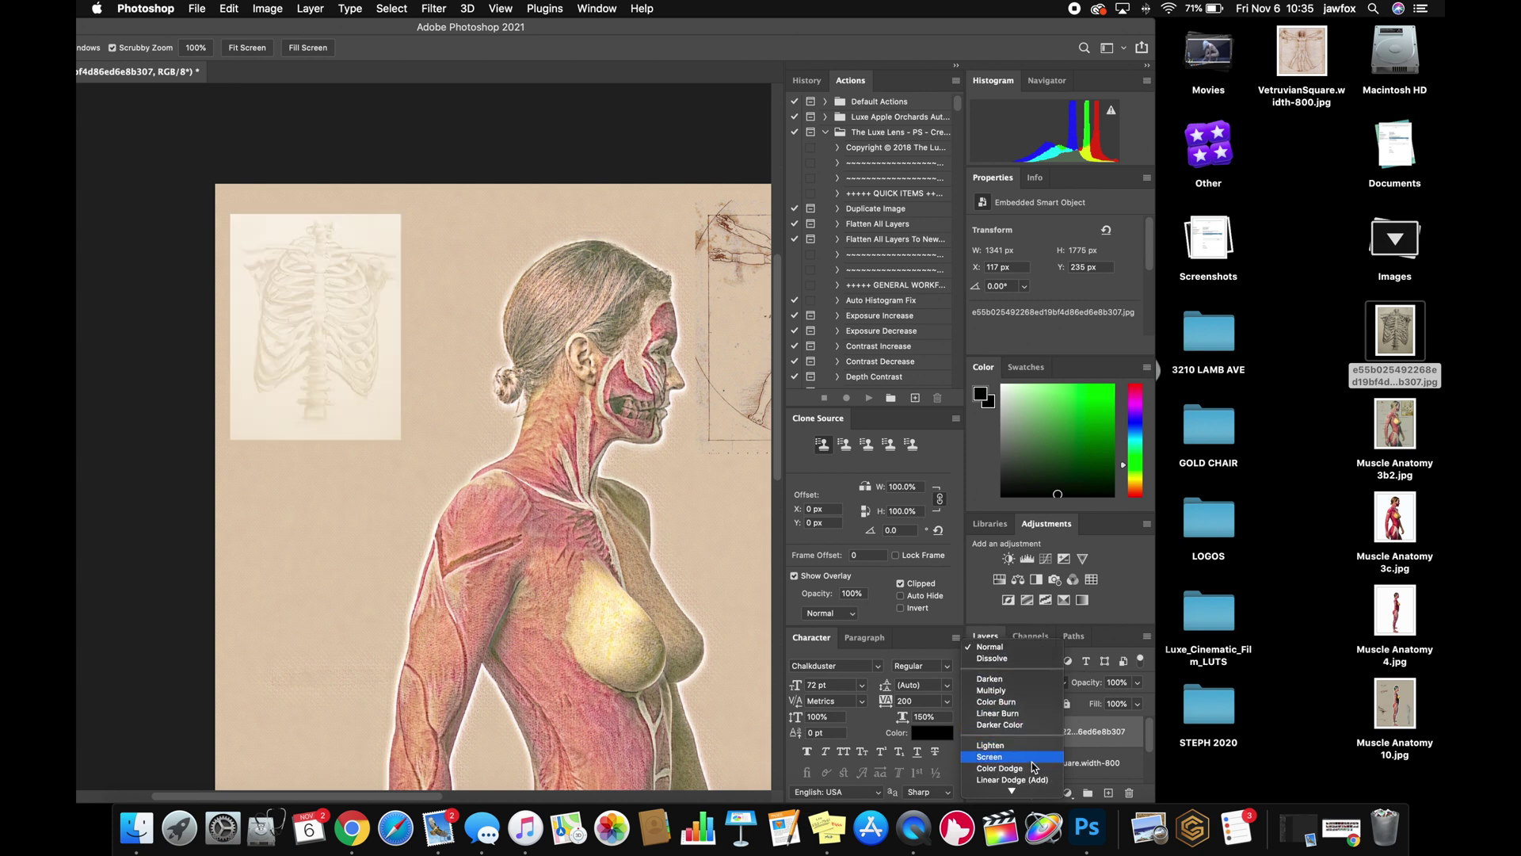
scroll(1032, 762, "down", 3)
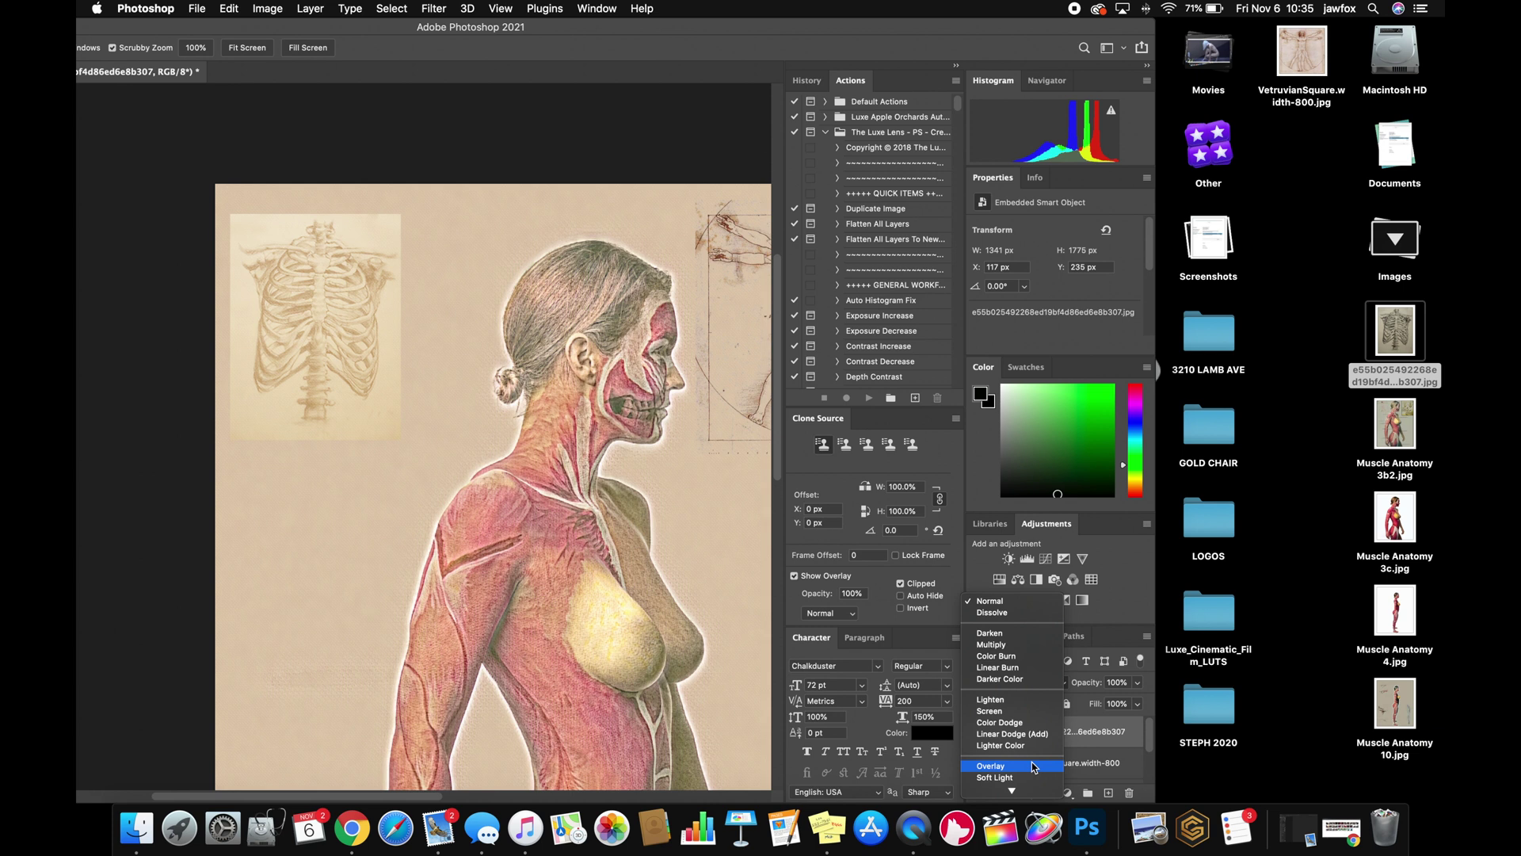
left_click(1032, 766)
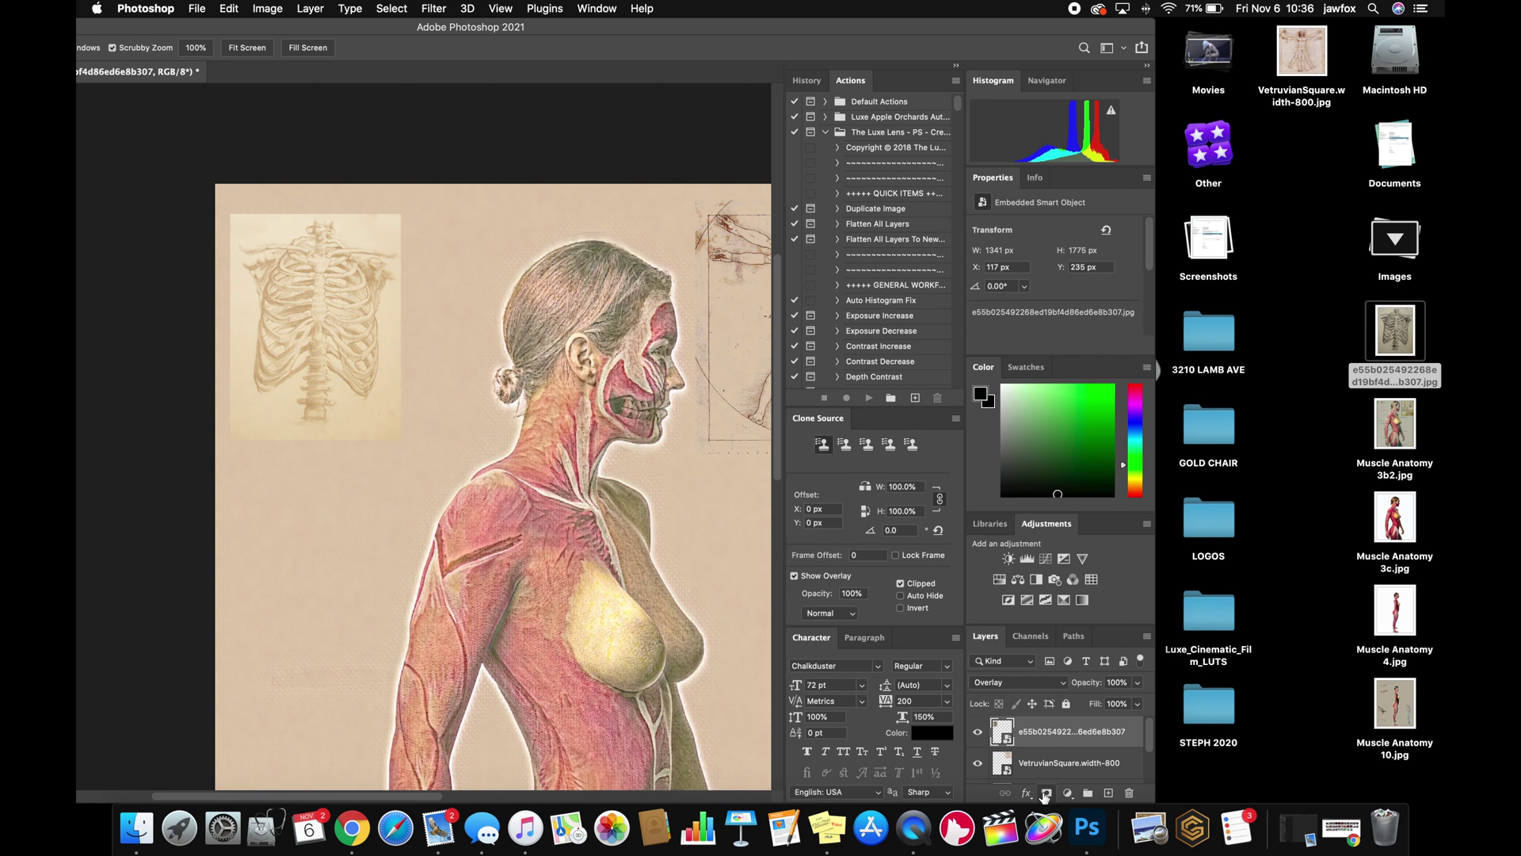
- Add a layer mask to the rib-cage layer and set up a black brush at size 400
left_click(1047, 793)
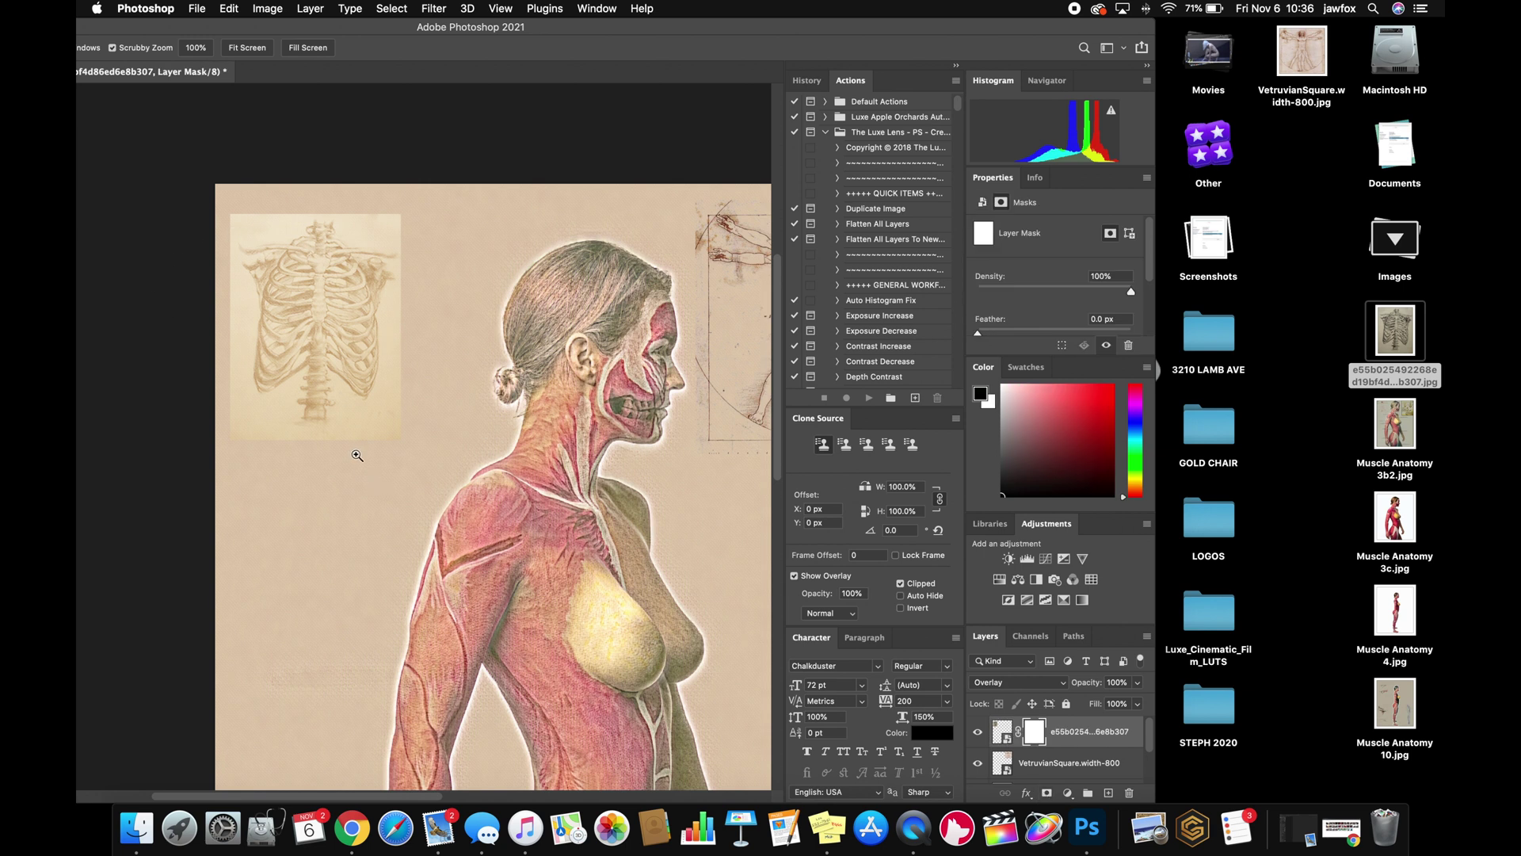
key("b")
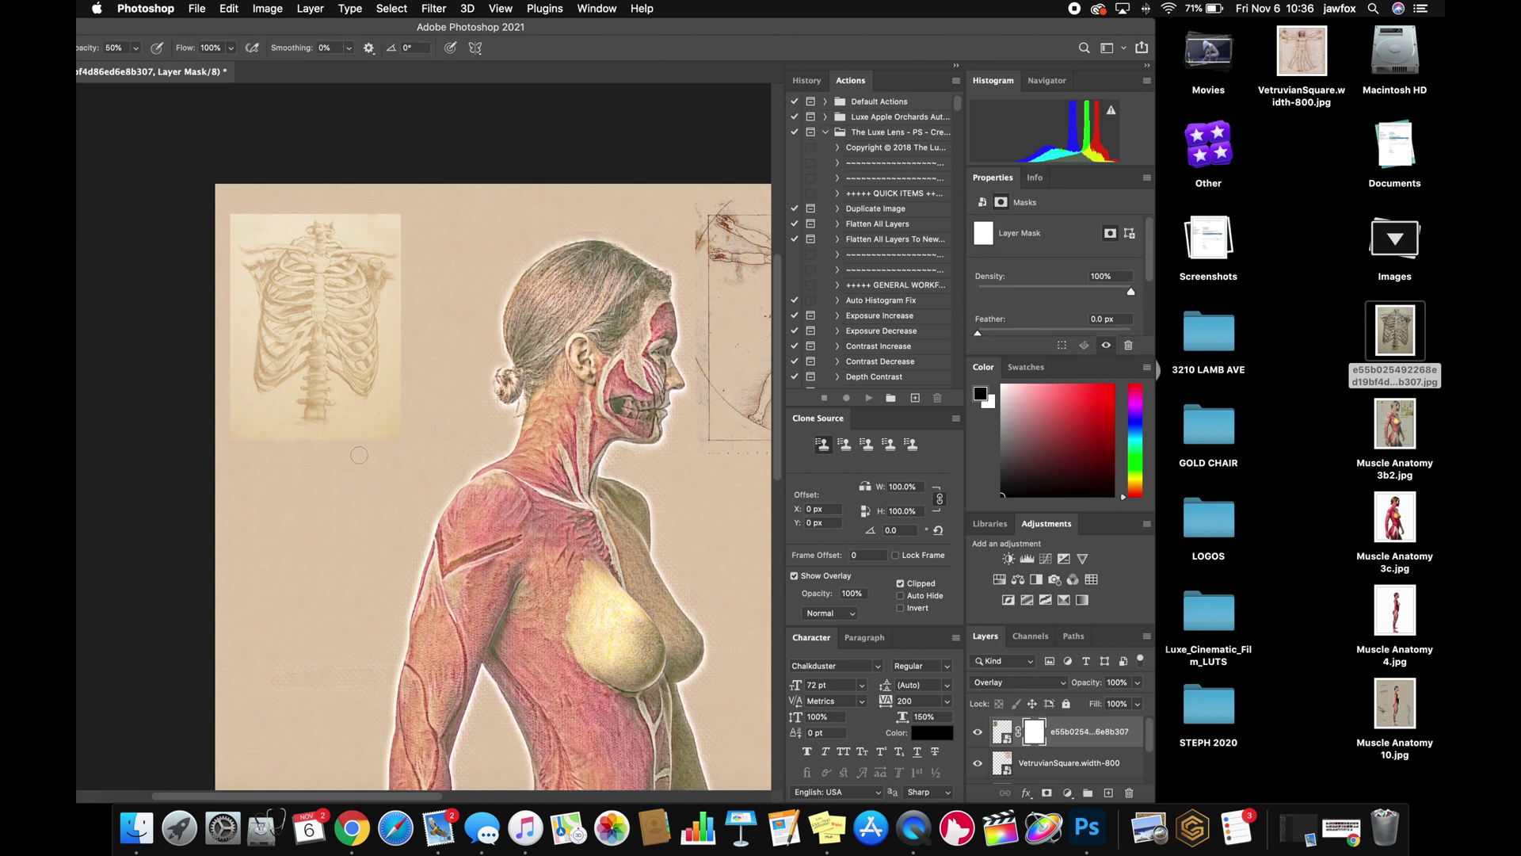
key("bracketright")
key("bracketright")
key("bracketright")
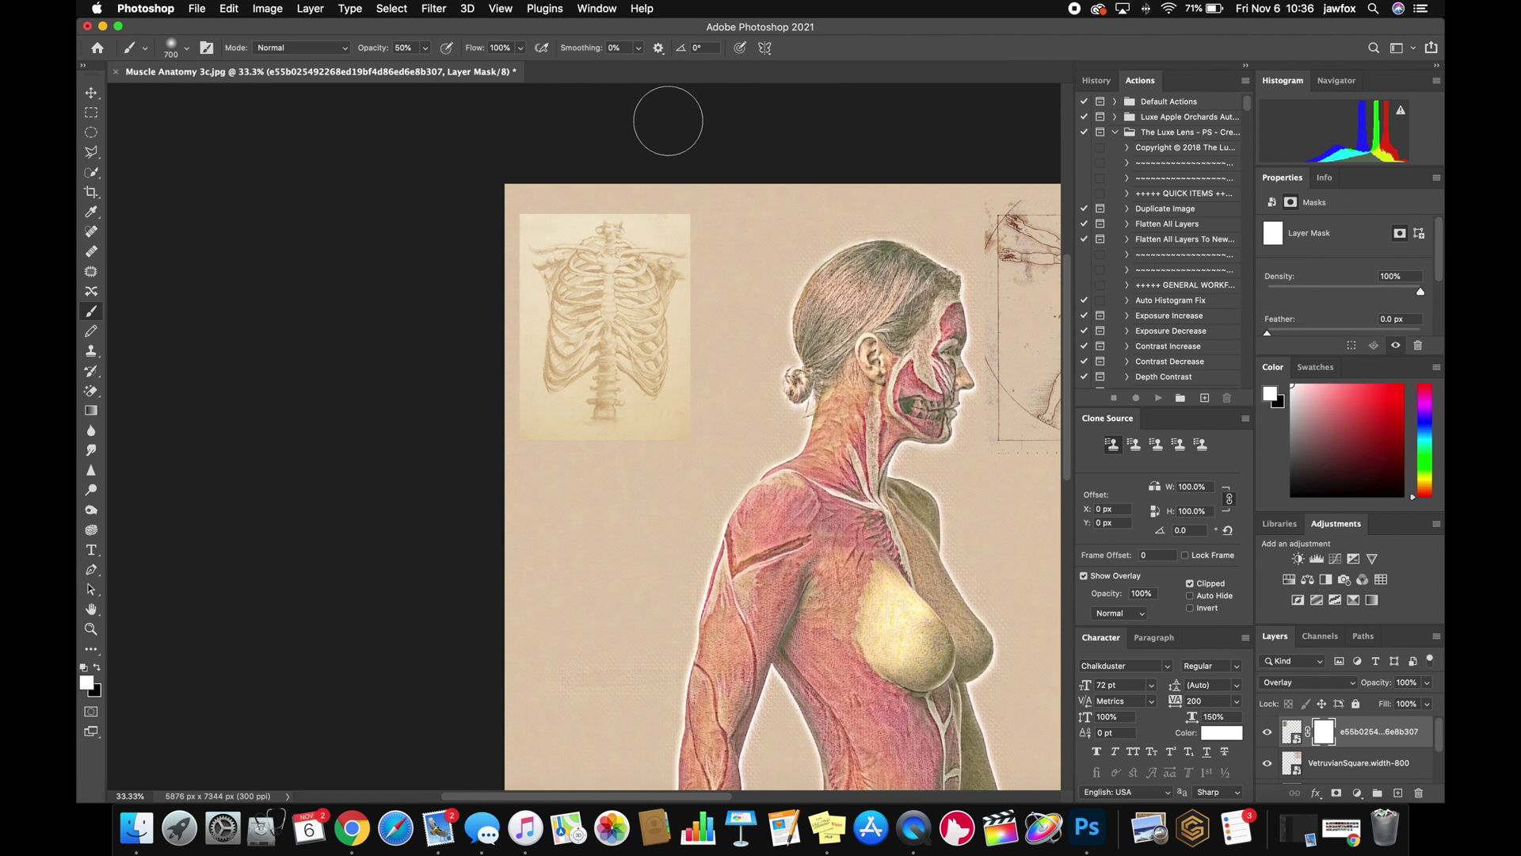
key("x")
key("bracketleft")
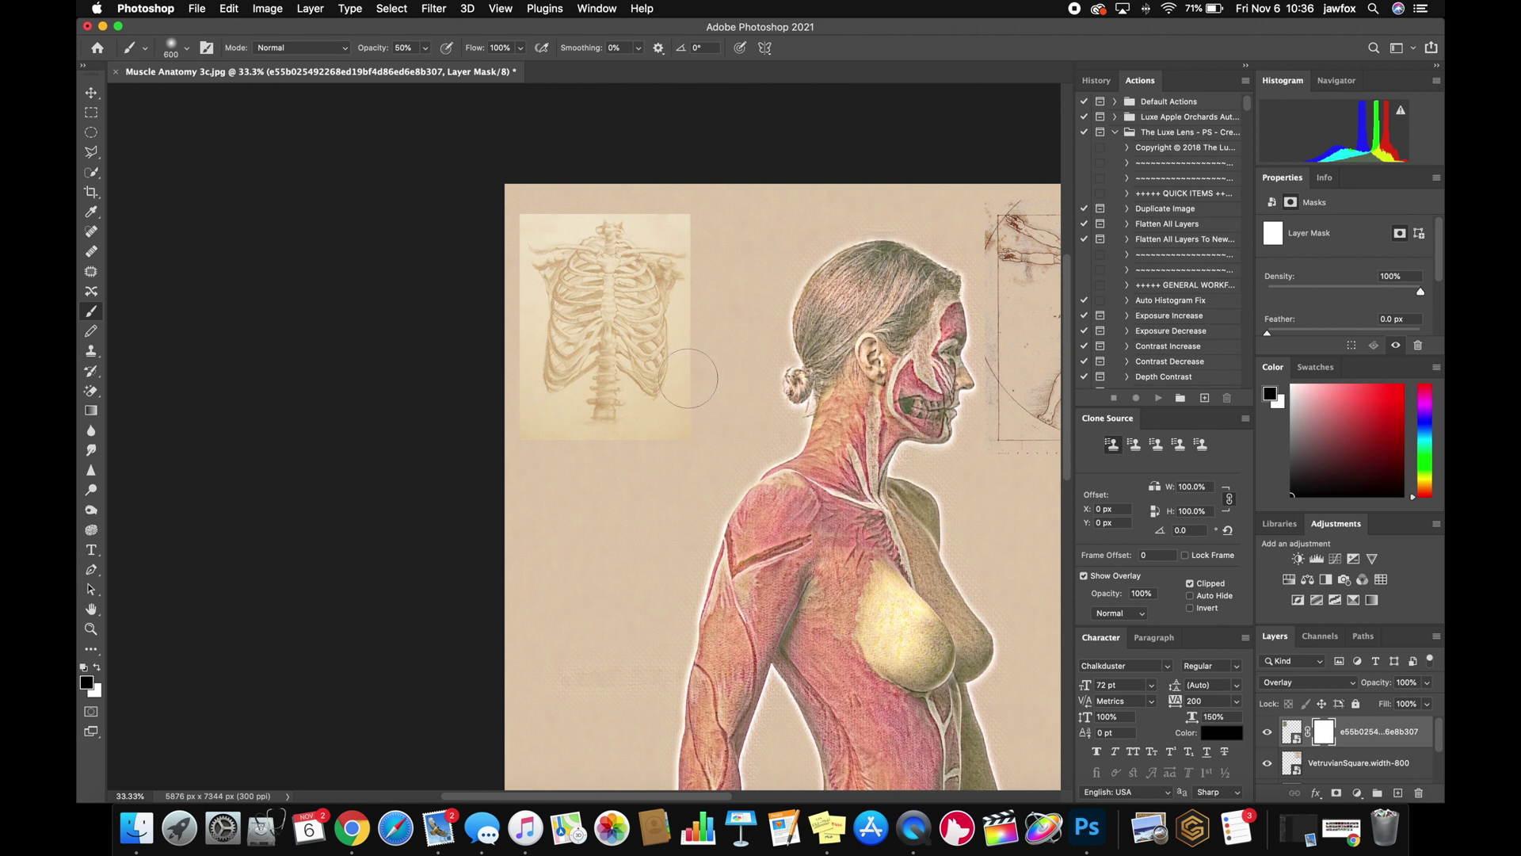
key("bracketleft")
key("bracketleft")
- Paint away the sketch's right, bottom and lower-left edges, then set a 900 brush at 31% opacity
mouse_move(697, 334)
left_mouse_down()
mouse_move(696, 230)
mouse_move(701, 290)
mouse_move(691, 221)
mouse_move(701, 356)
mouse_move(687, 199)
mouse_move(699, 376)
mouse_move(682, 428)
mouse_move(631, 472)
mouse_move(549, 442)
mouse_move(628, 436)
mouse_move(579, 451)
left_mouse_up()
mouse_move(673, 454)
left_mouse_down()
mouse_move(511, 436)
mouse_move(517, 199)
mouse_move(516, 225)
mouse_move(697, 211)
mouse_move(699, 392)
mouse_move(615, 444)
mouse_move(568, 442)
mouse_move(576, 466)
mouse_move(525, 435)
mouse_move(568, 429)
mouse_move(557, 450)
mouse_move(561, 409)
mouse_move(528, 400)
mouse_move(515, 234)
mouse_move(641, 209)
mouse_move(692, 241)
mouse_move(658, 239)
mouse_move(681, 238)
mouse_move(697, 281)
mouse_move(687, 342)
mouse_move(560, 215)
mouse_move(640, 214)
mouse_move(624, 216)
mouse_move(664, 242)
mouse_move(644, 231)
mouse_move(702, 400)
mouse_move(612, 383)
left_mouse_up()
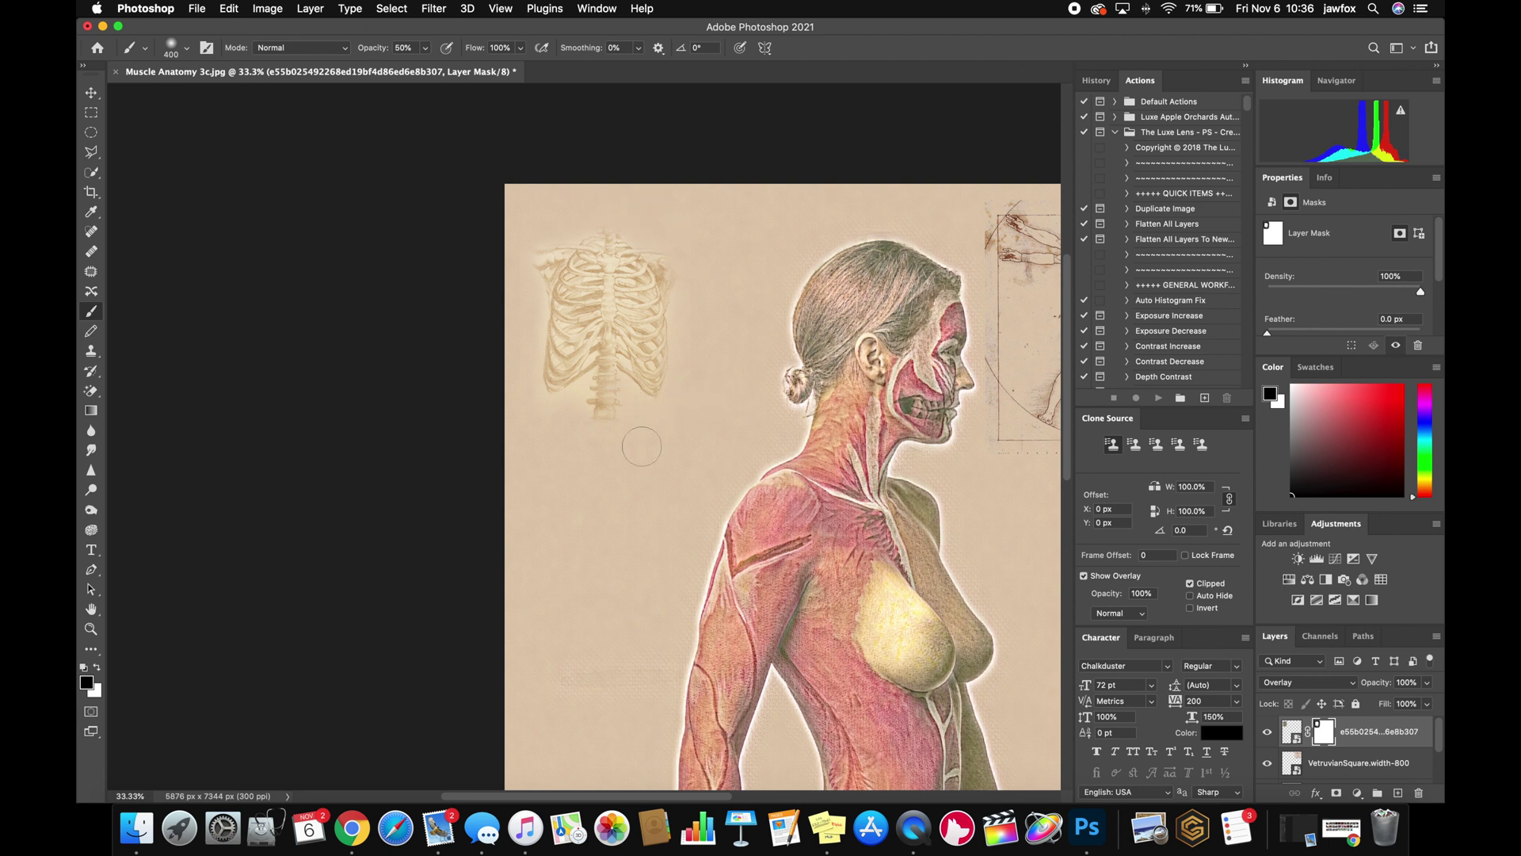
mouse_move(642, 446)
left_mouse_down()
mouse_move(583, 389)
mouse_move(575, 402)
mouse_move(541, 375)
mouse_move(501, 259)
left_mouse_up()
key("super+minus")
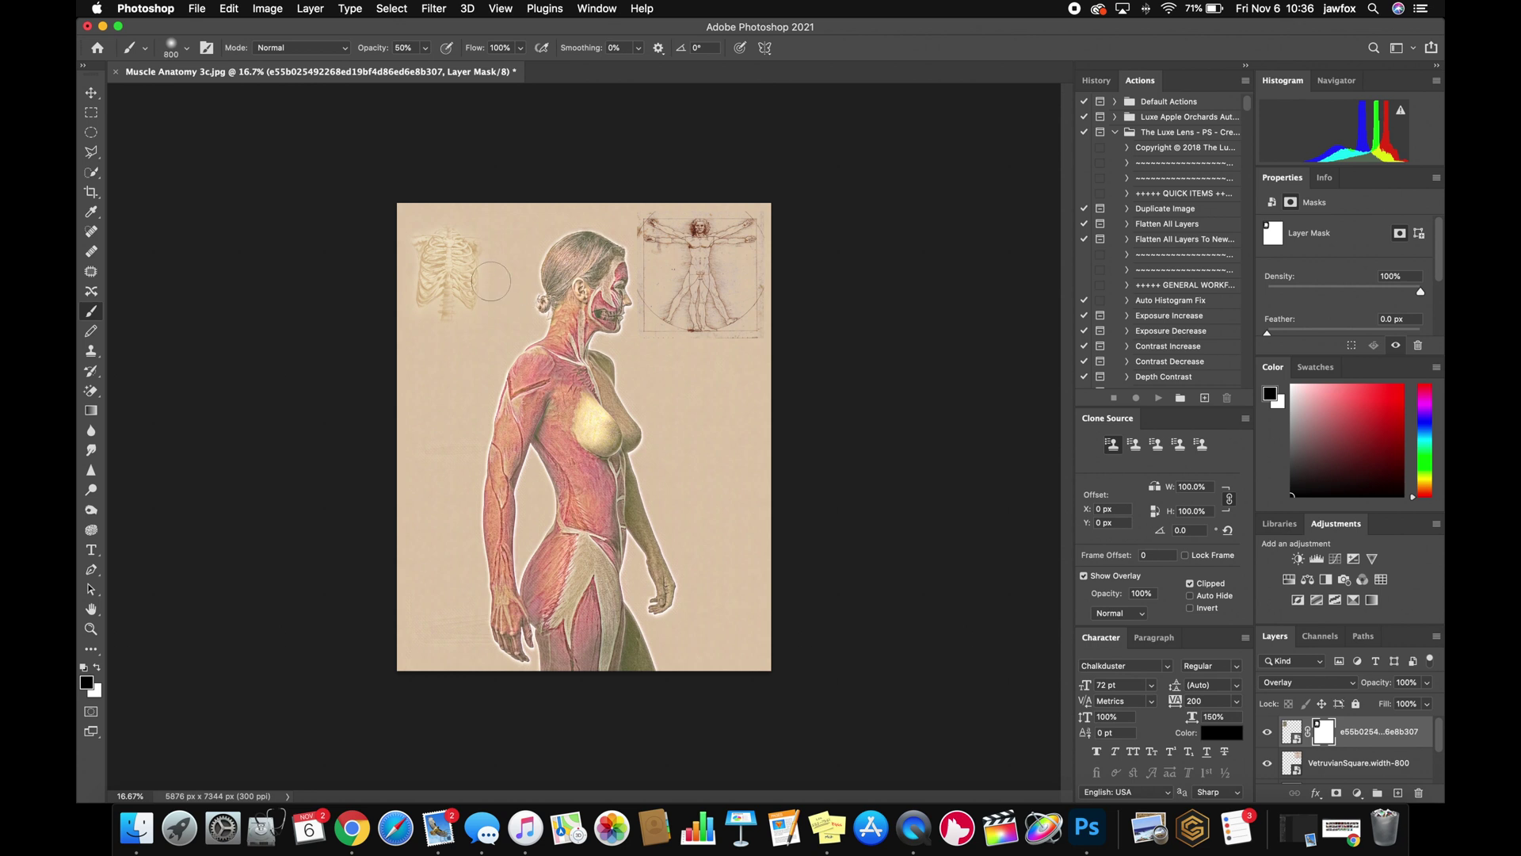
key("bracketright")
left_click(426, 49)
left_click(412, 66)
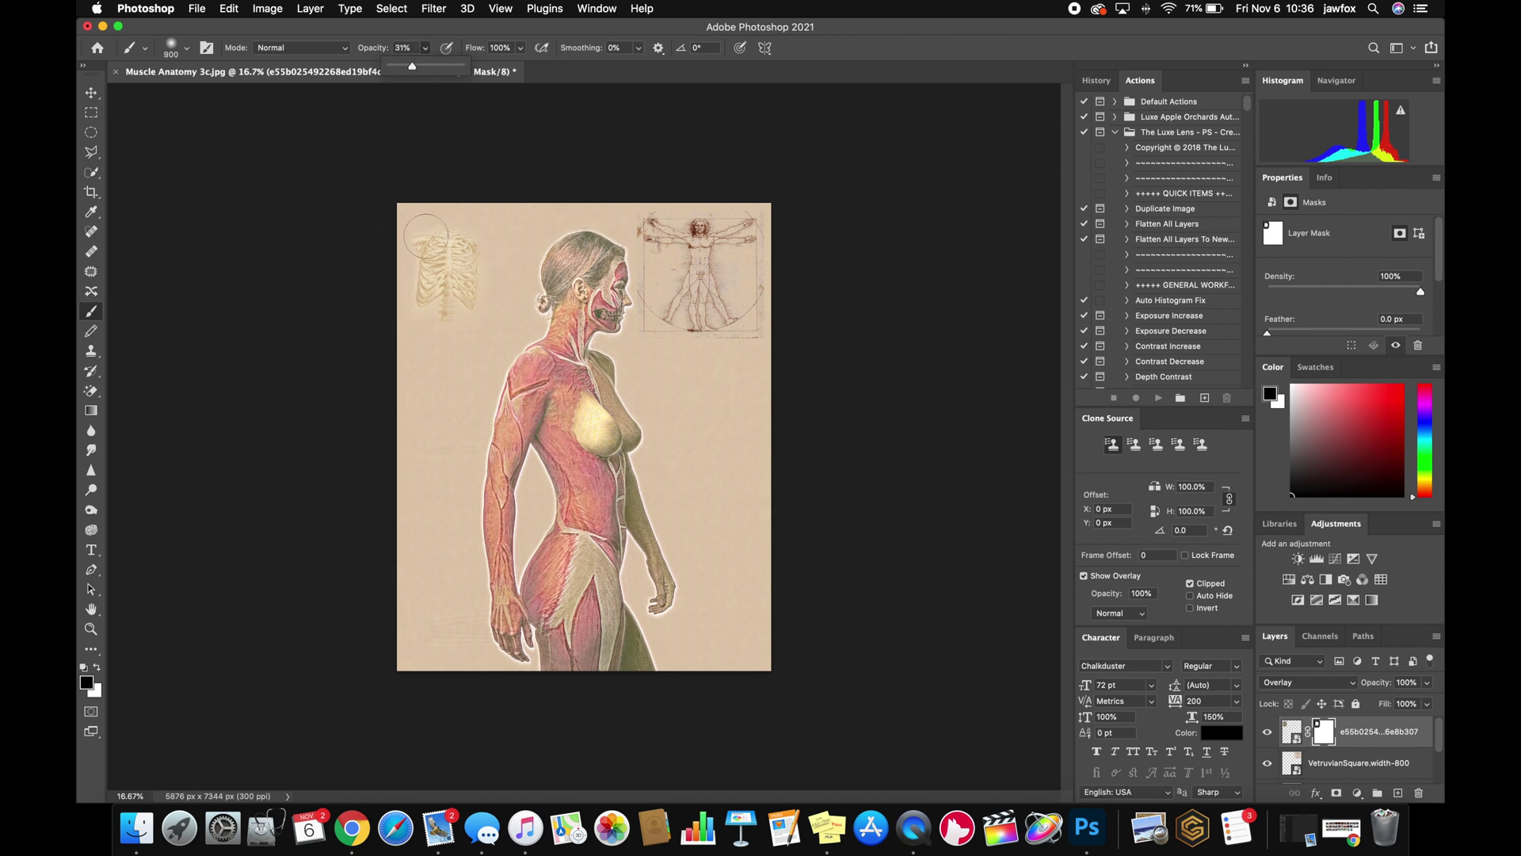